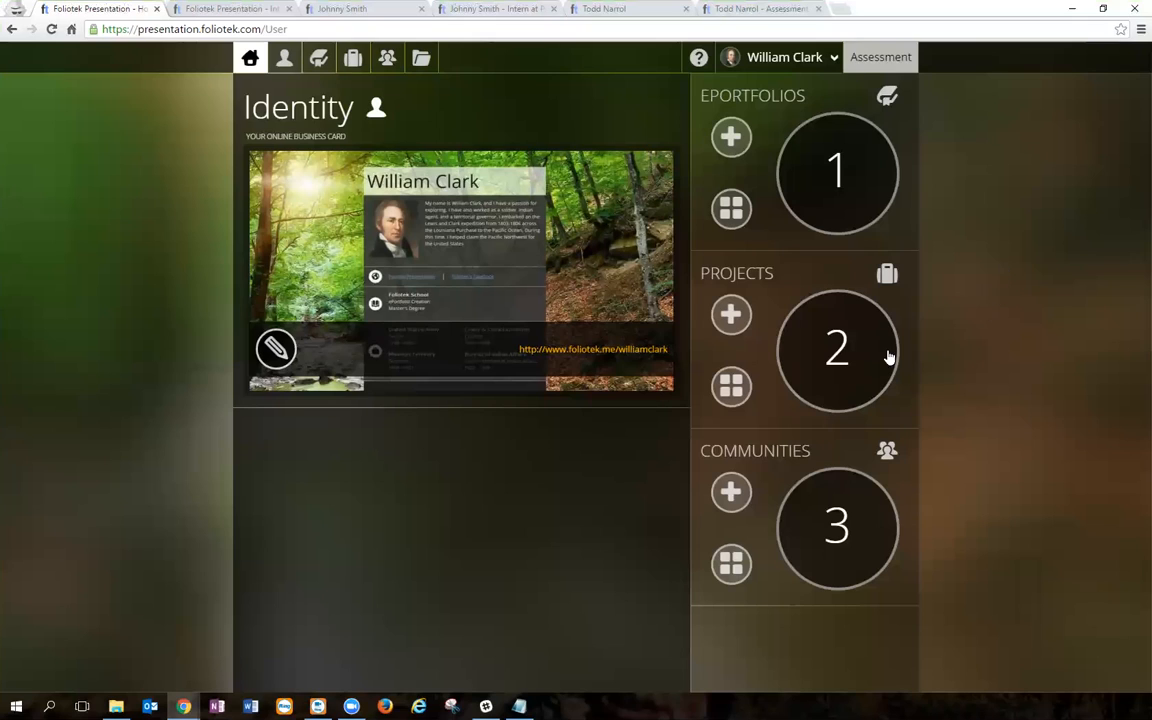
# Step: Create a community project for Introduction to Business based on the Business One Communication Project
pyautogui.click(731, 318)
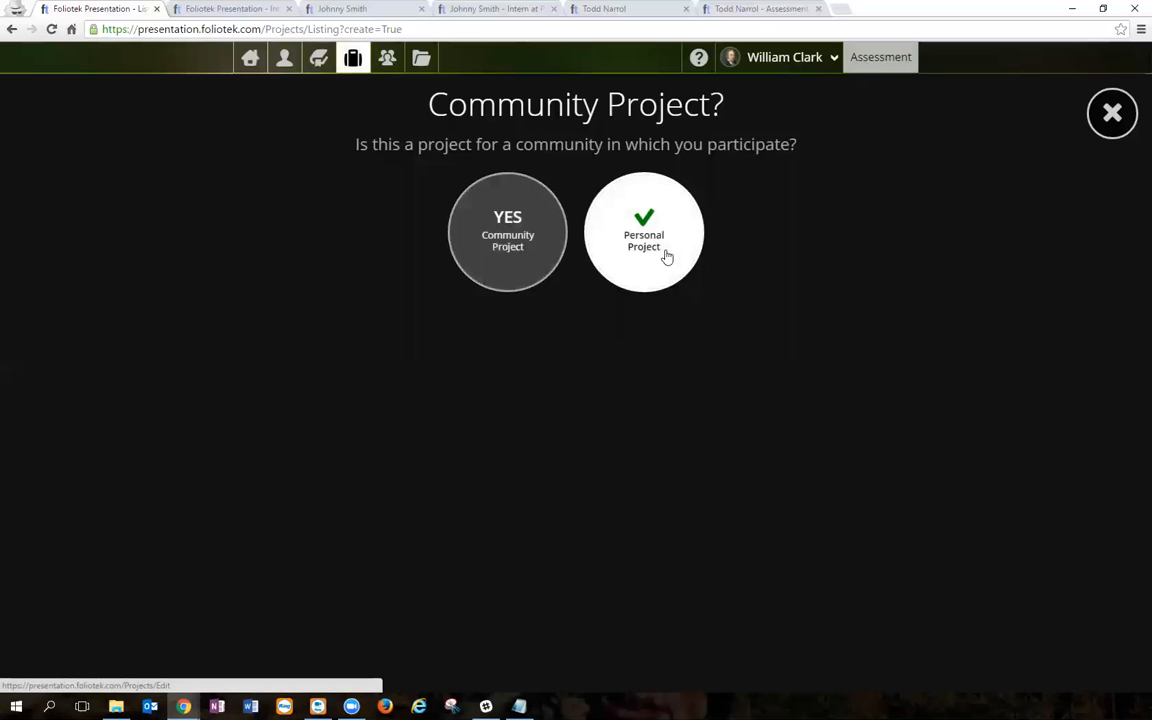
pyautogui.click(523, 223)
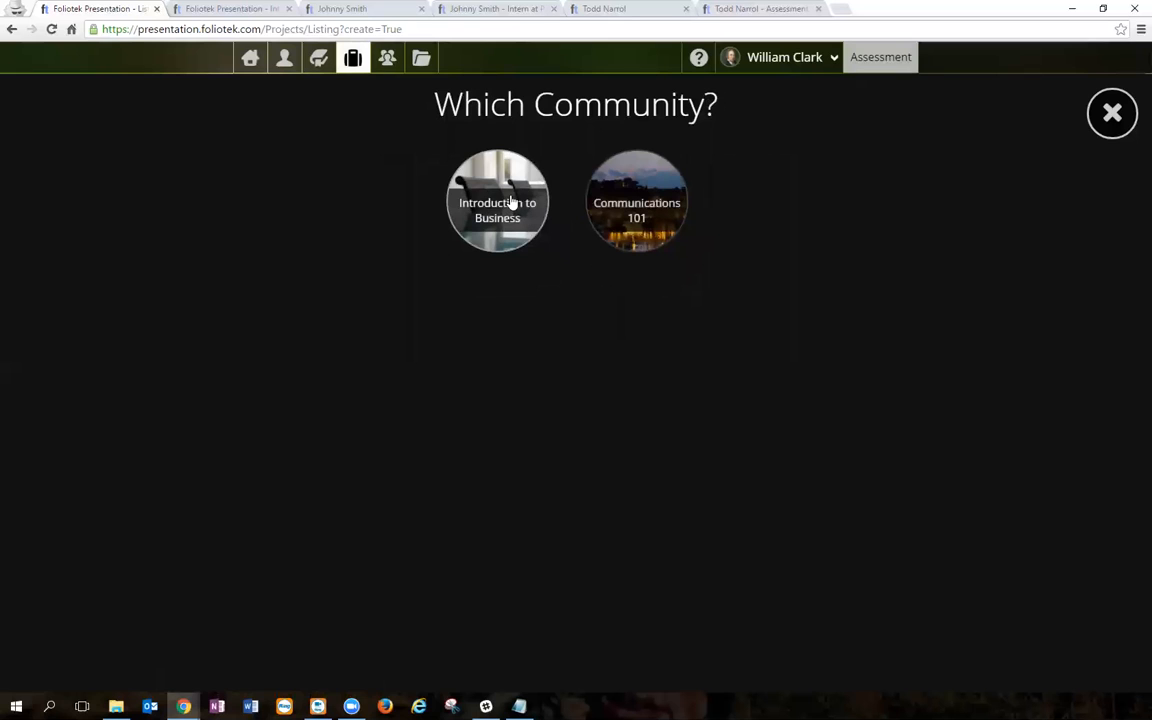
pyautogui.click(507, 192)
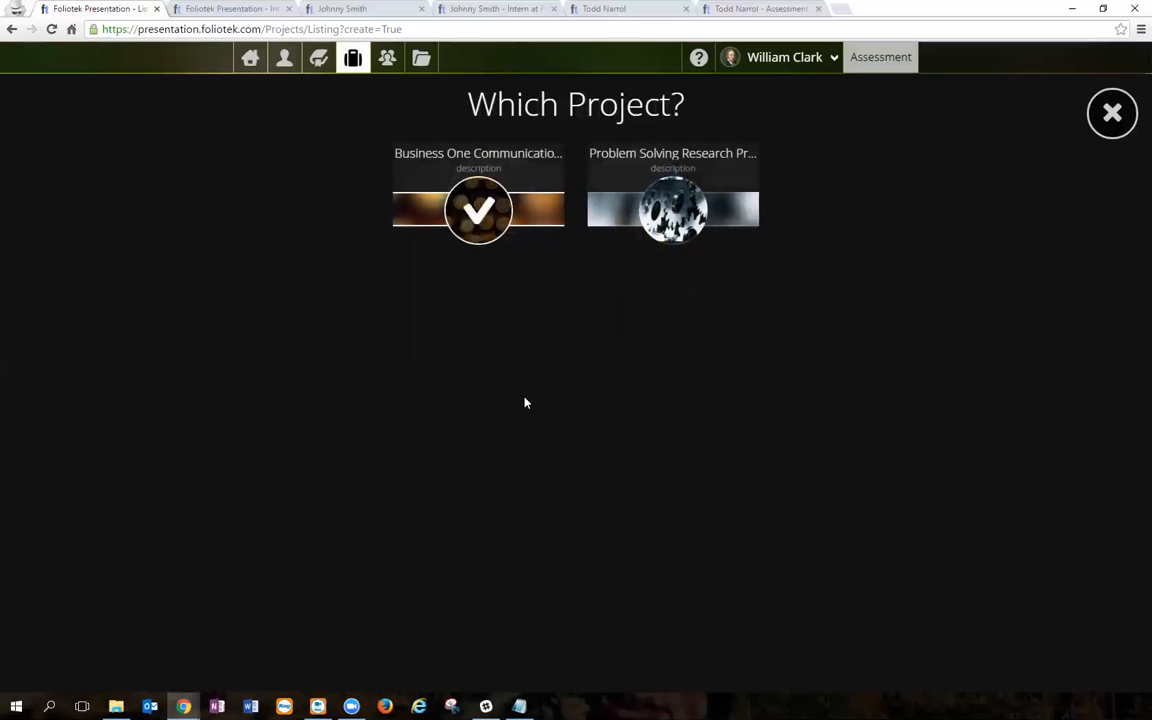
pyautogui.click(486, 208)
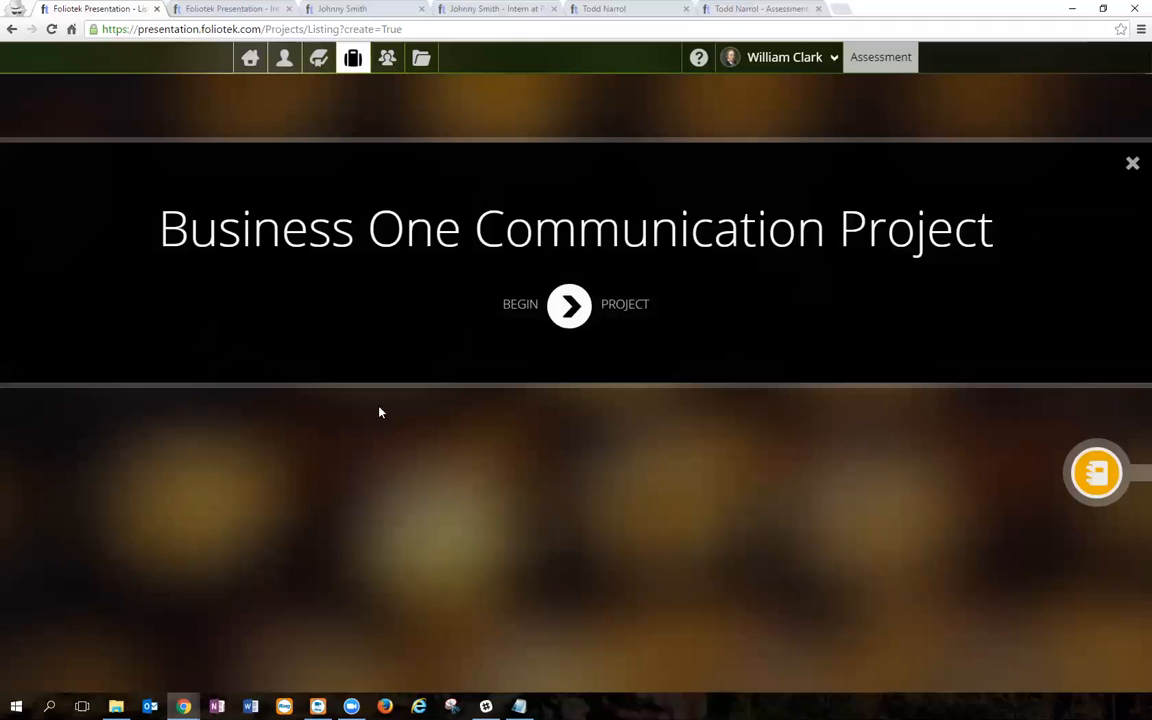
# Step: Review the Communication Project Instructions and the communication techniques and conflict resolution resources before starting the project
pyautogui.click(1098, 472)
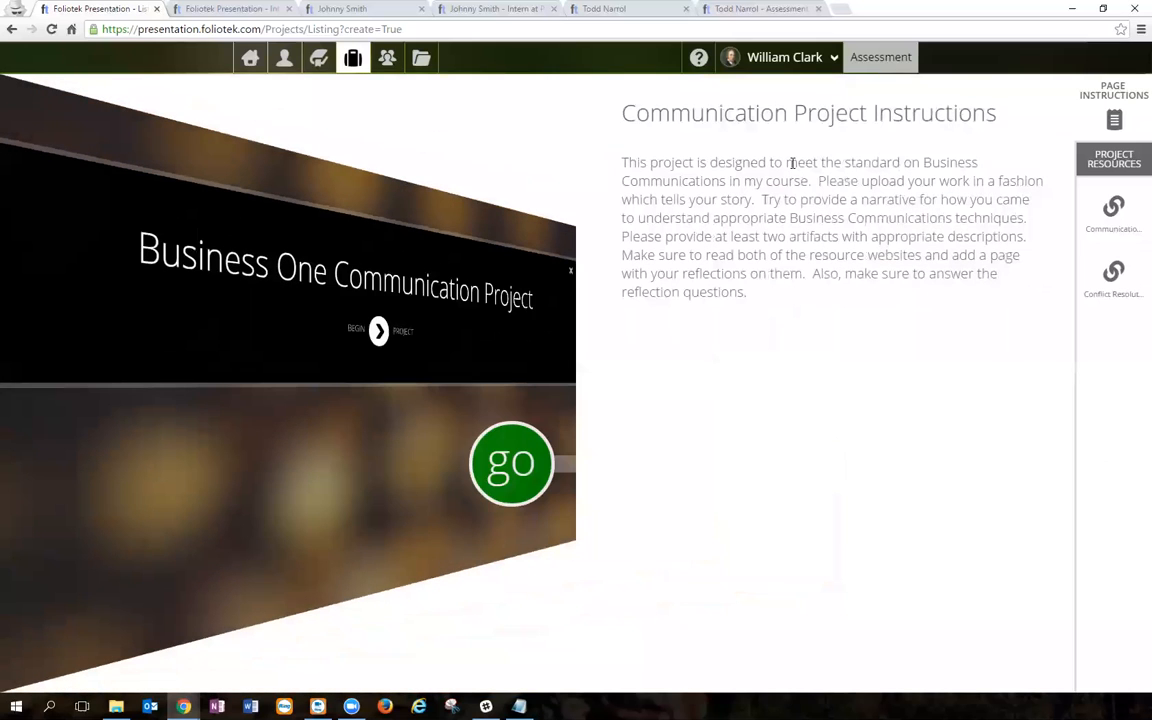
pyautogui.click(1108, 210)
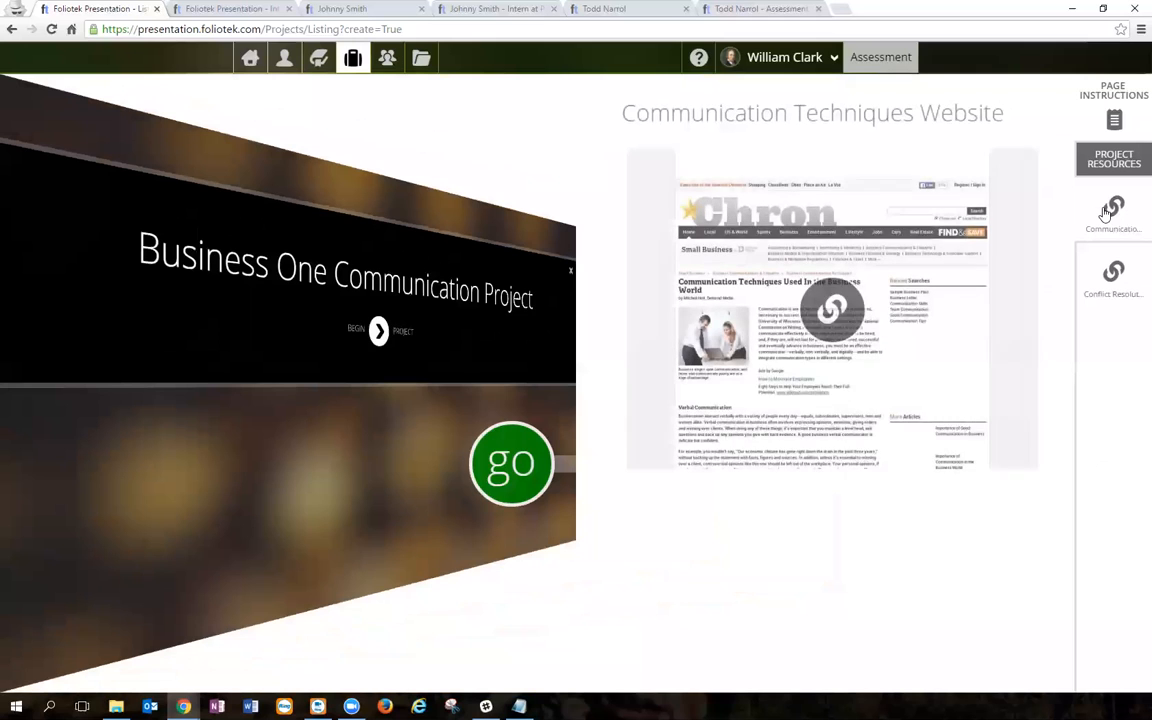
pyautogui.click(1120, 285)
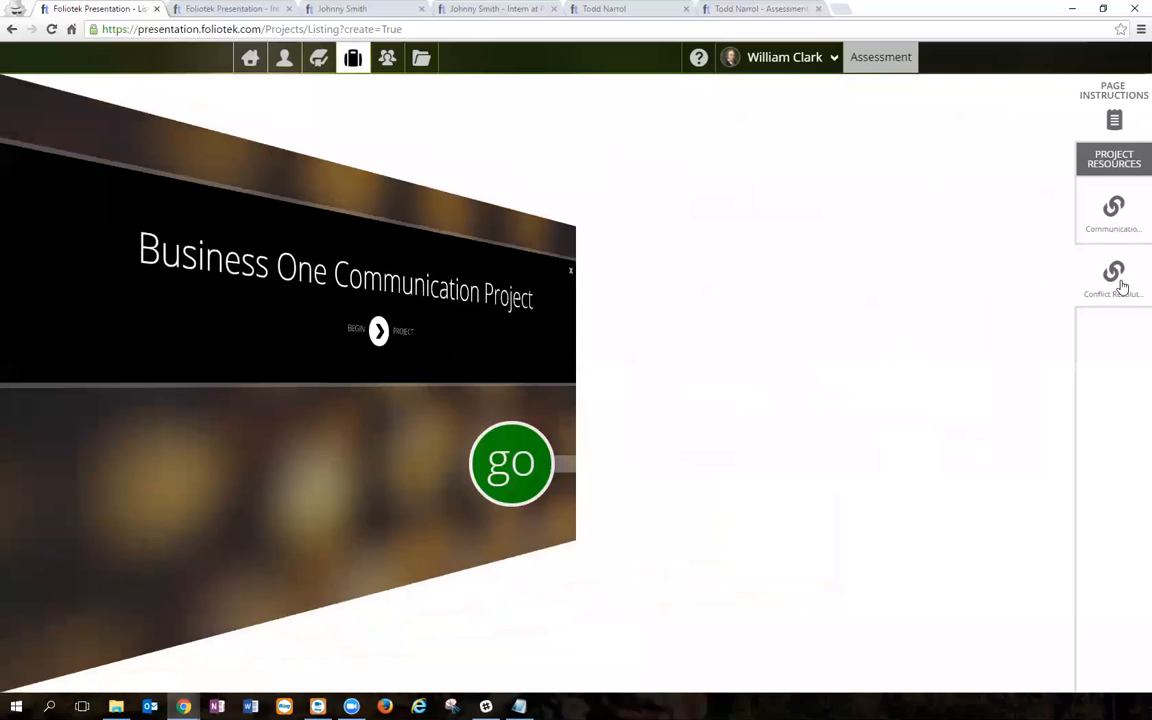
pyautogui.click(1118, 220)
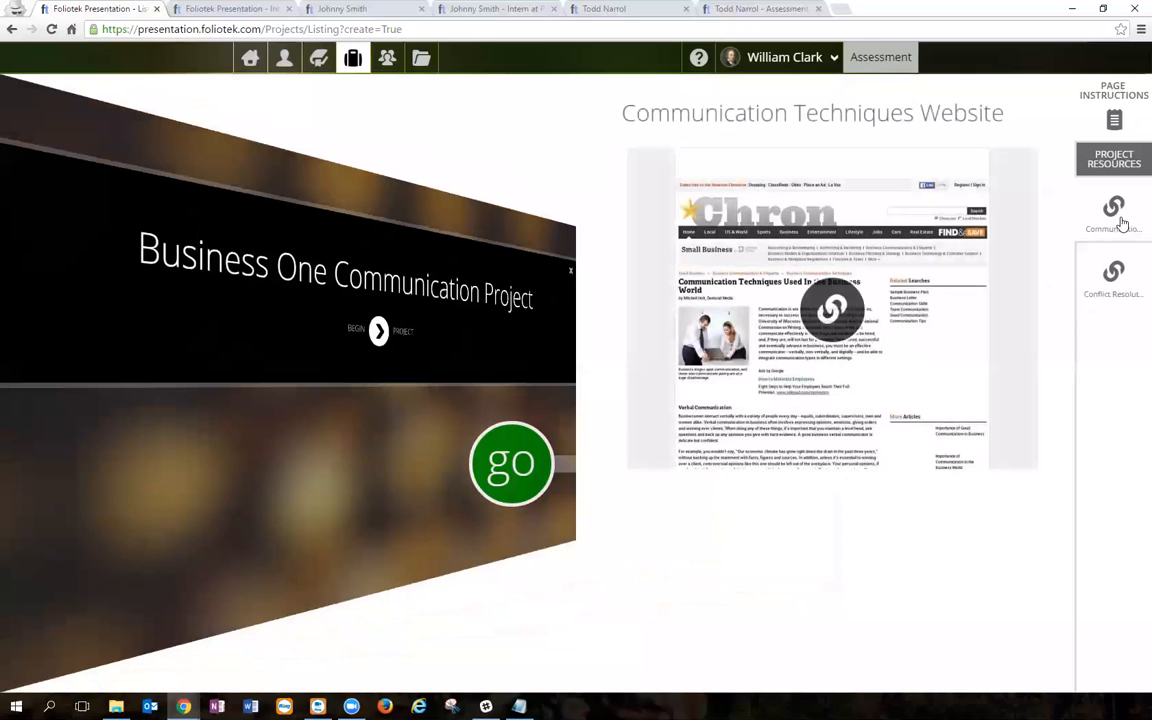
pyautogui.click(506, 475)
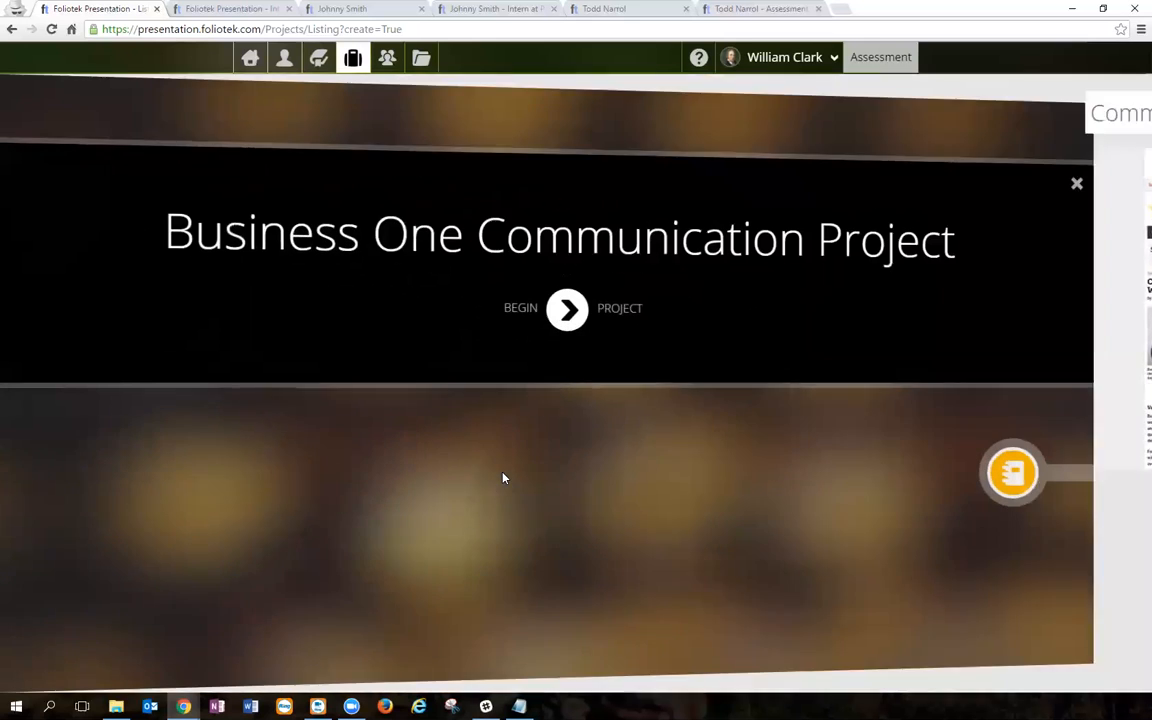
# Step: Begin the project and fill its overview with the copied description starting "This project is designed to meet the standard on Business Communications in my course."
pyautogui.click(567, 318)
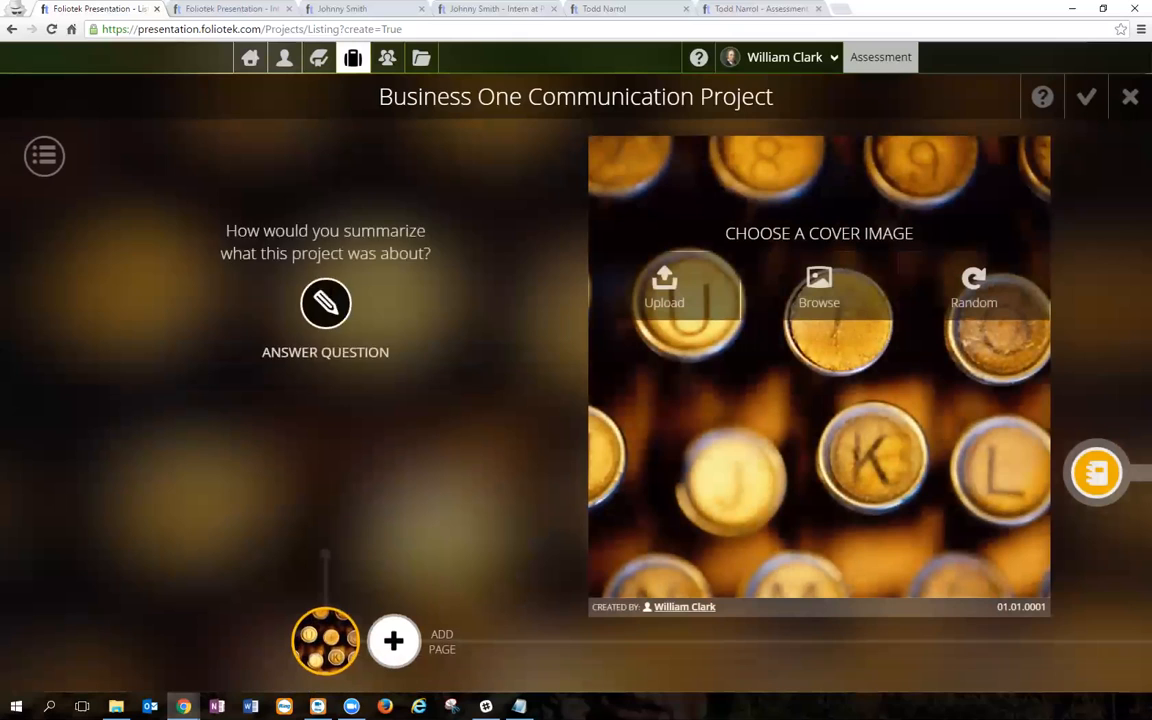
pyautogui.click(327, 300)
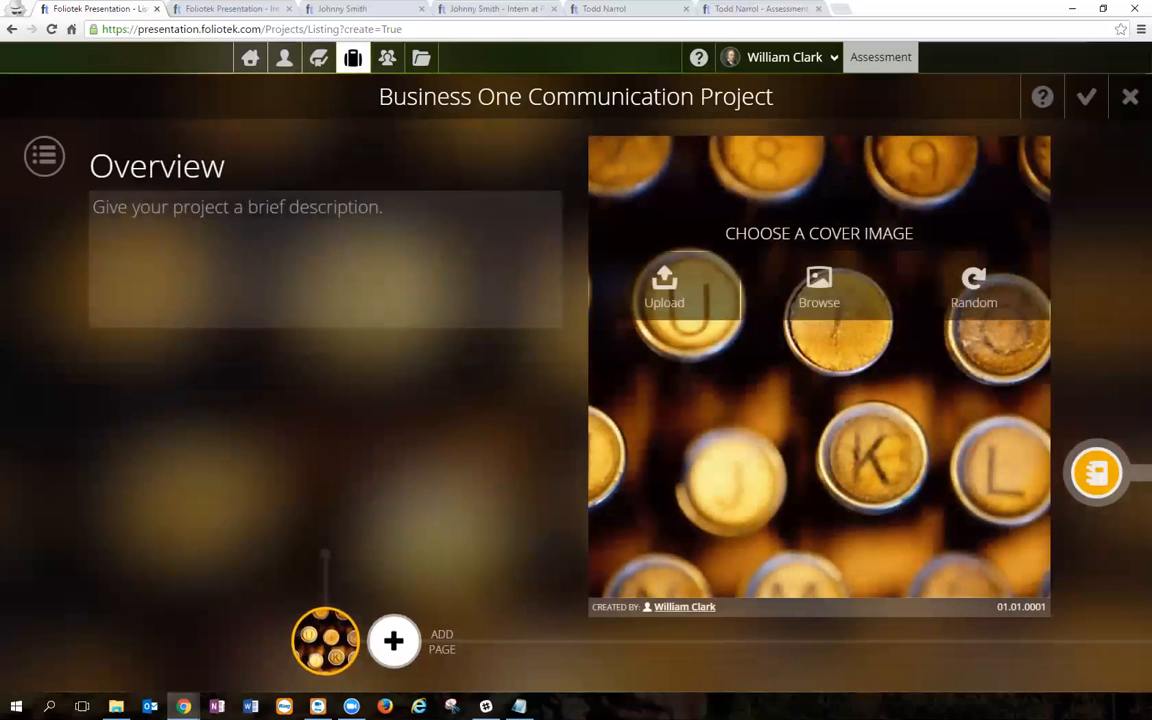
pyautogui.hotkey('alt', 'Tab')
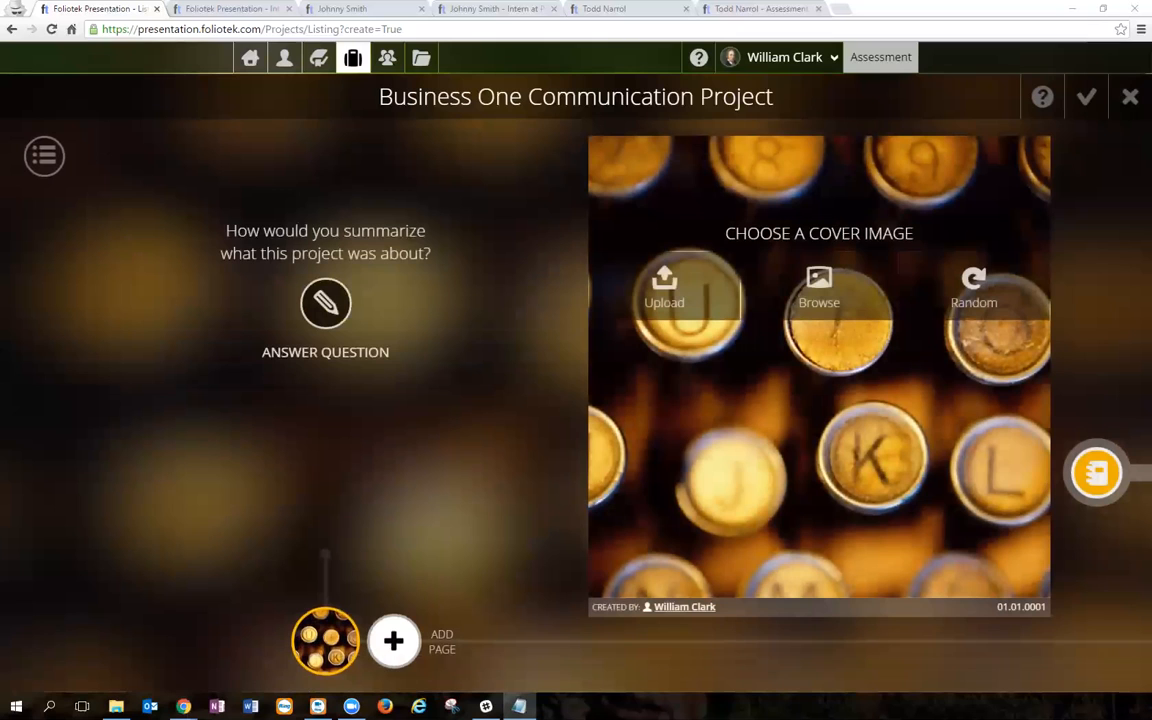
pyautogui.click(330, 300)
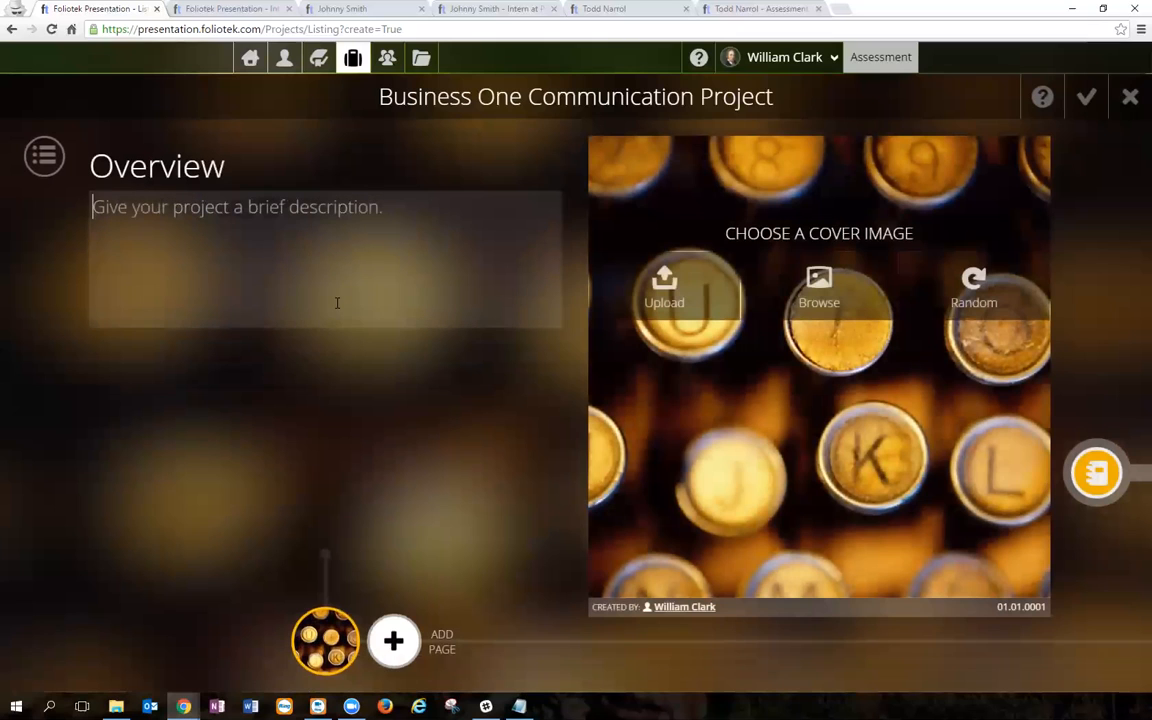
pyautogui.write('This project is designed to meet the standard on Business Communications in my course.  Please upload your work in a fashion which tells your story. Try to provide a narrative for how you came to understand appropriate Business Communications techniques. Make sure to read both of the resource websites and complete pages 1 and 2 with your sumamries/reflections on them.  Also, make sure to answer the reflection questions.  Page 3 is to be an artifact from your coursework of your choice that also displays your proficieny in business communication.')
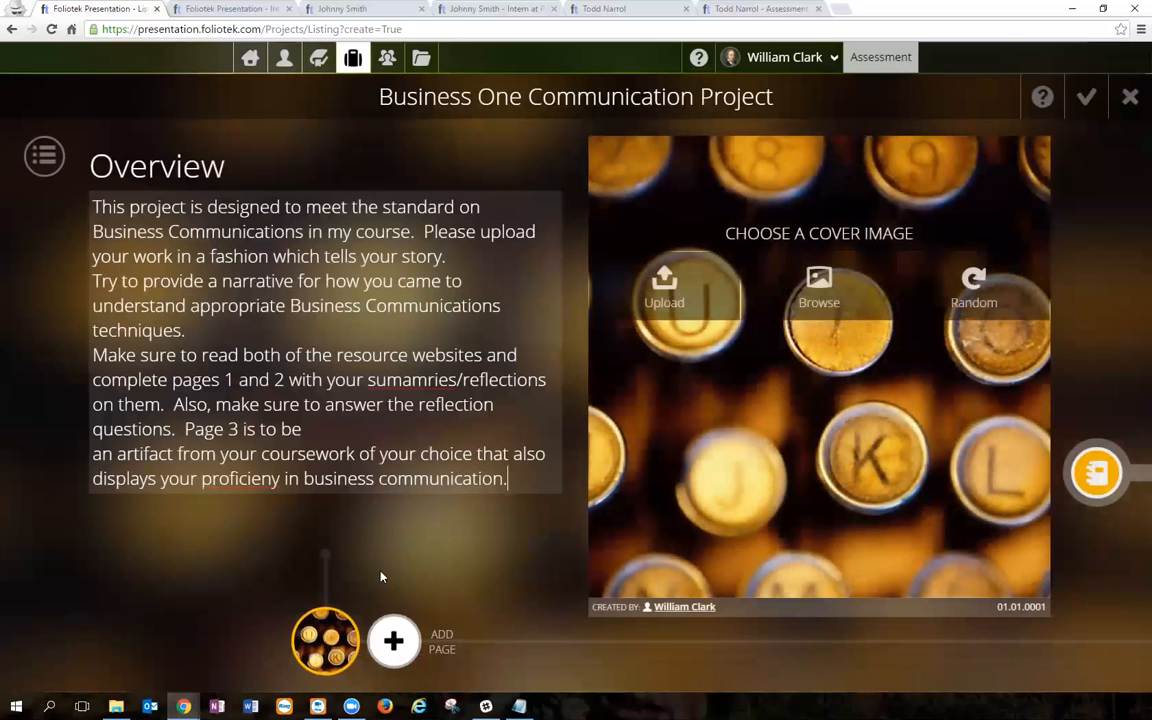
# Step: Add a page to the project and consult the Communication Techniques Website linked in the project resources
pyautogui.click(393, 641)
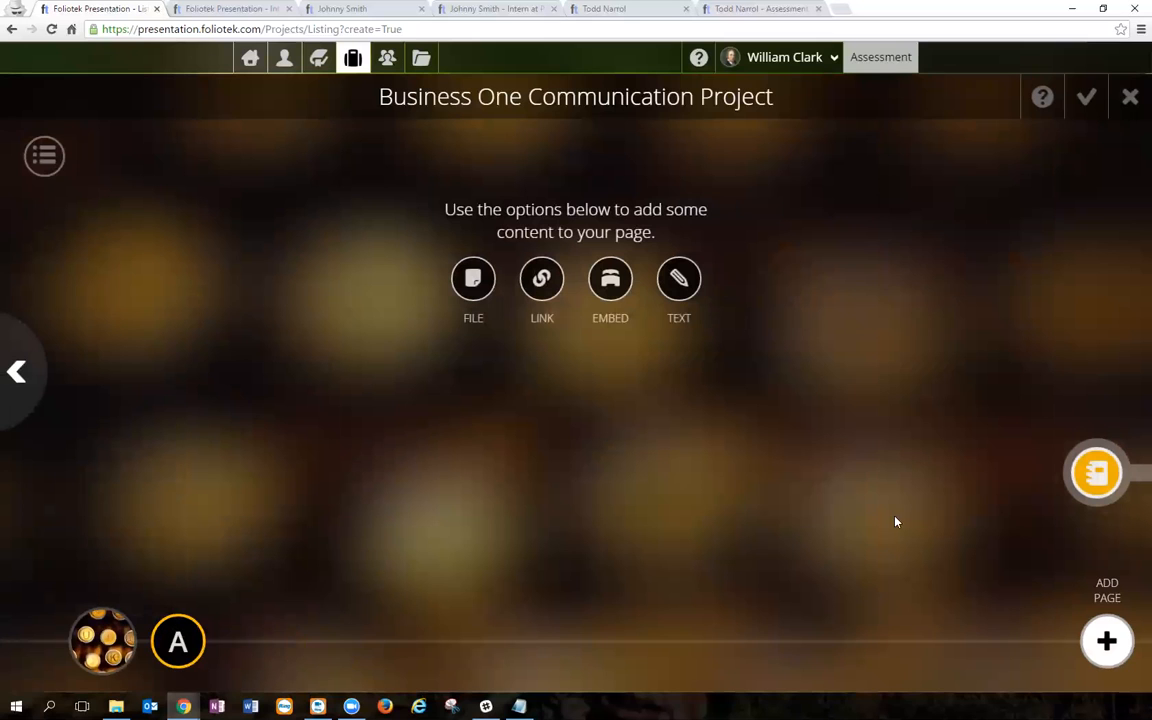
pyautogui.click(1094, 480)
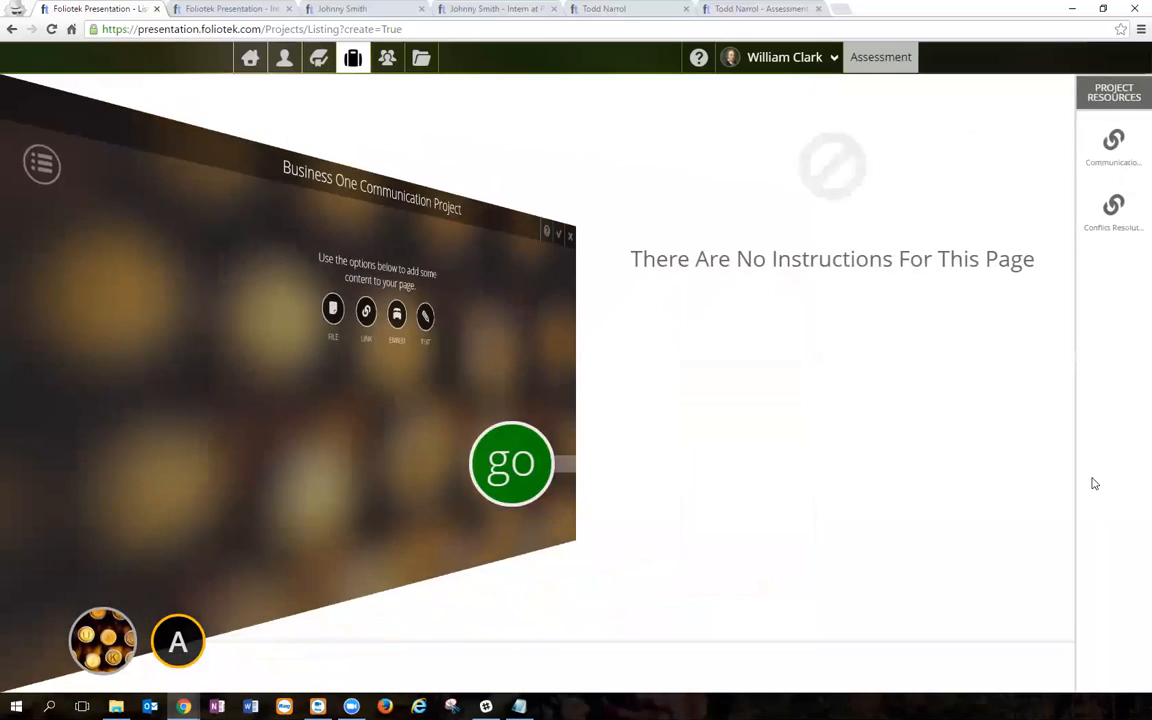
pyautogui.click(1115, 142)
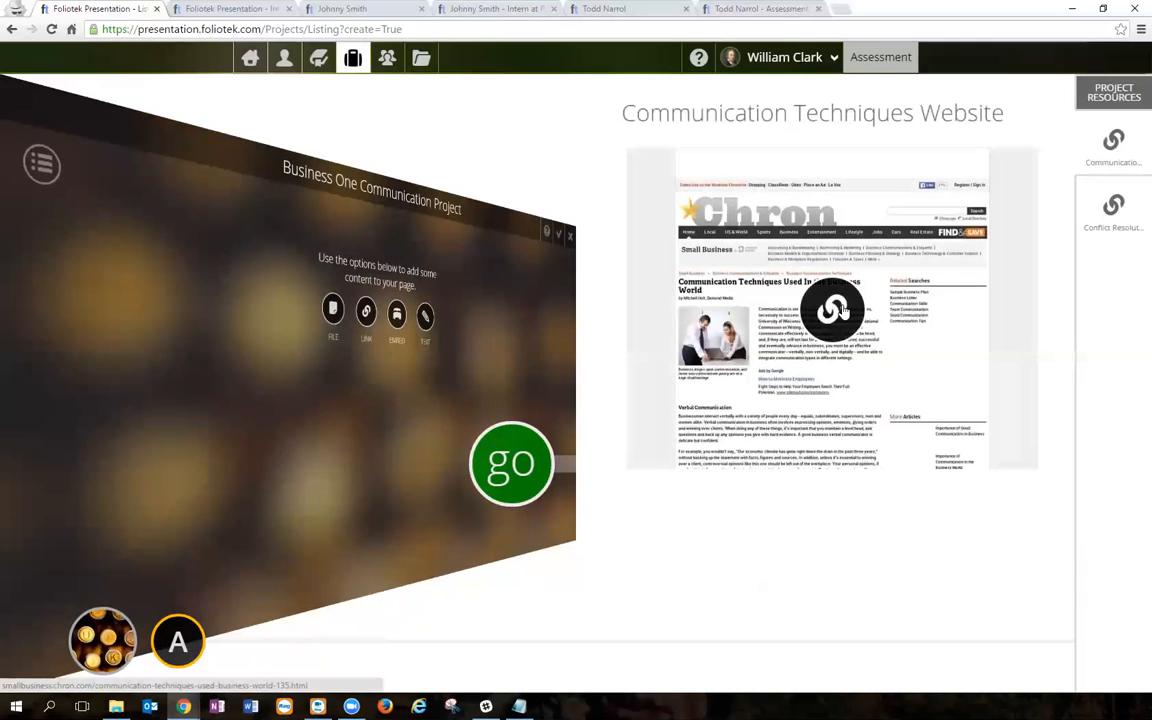
pyautogui.click(841, 312)
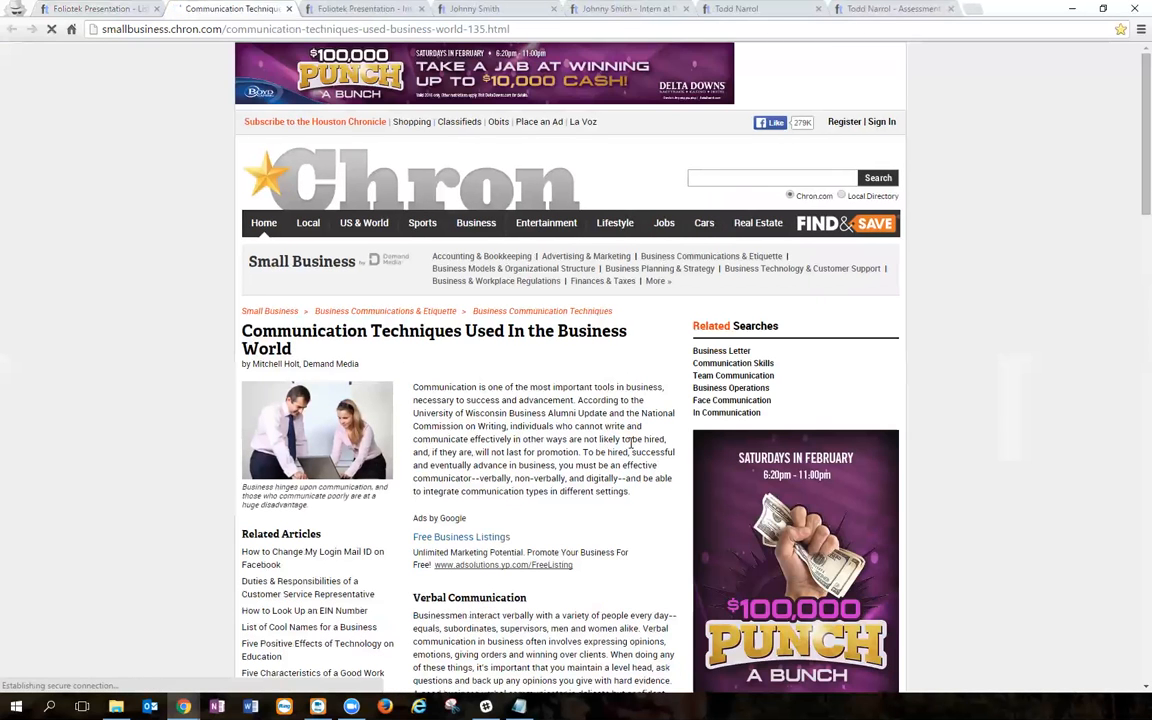
pyautogui.click(95, 10)
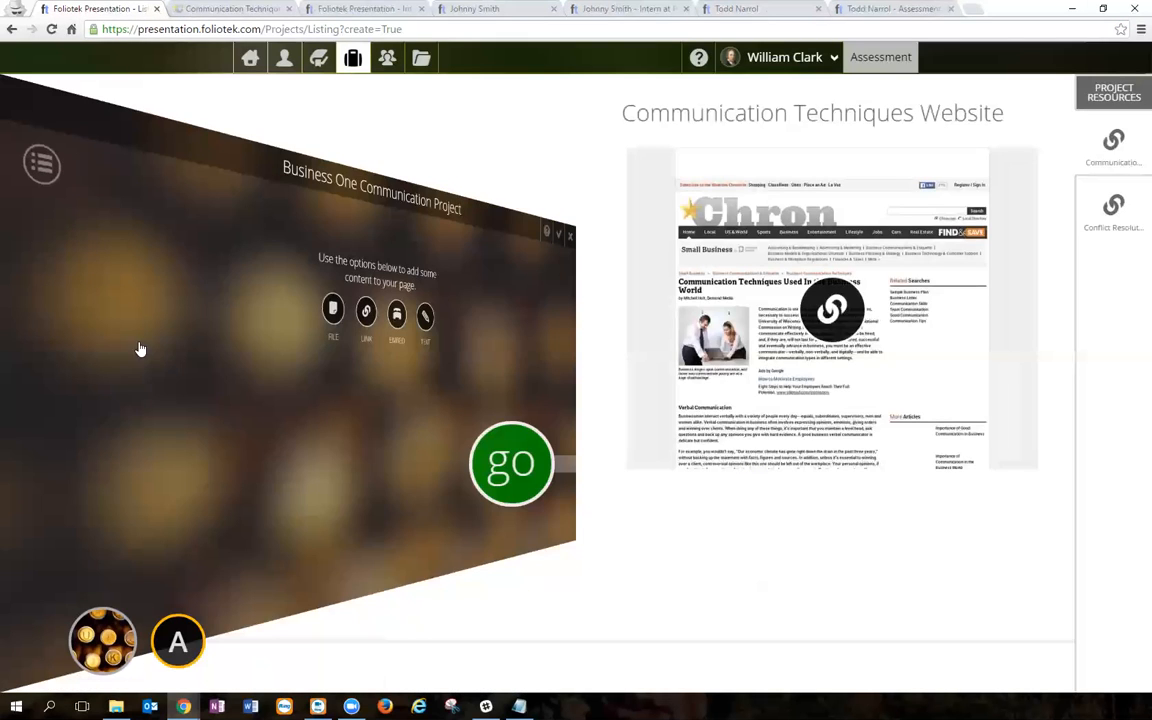
pyautogui.click(512, 465)
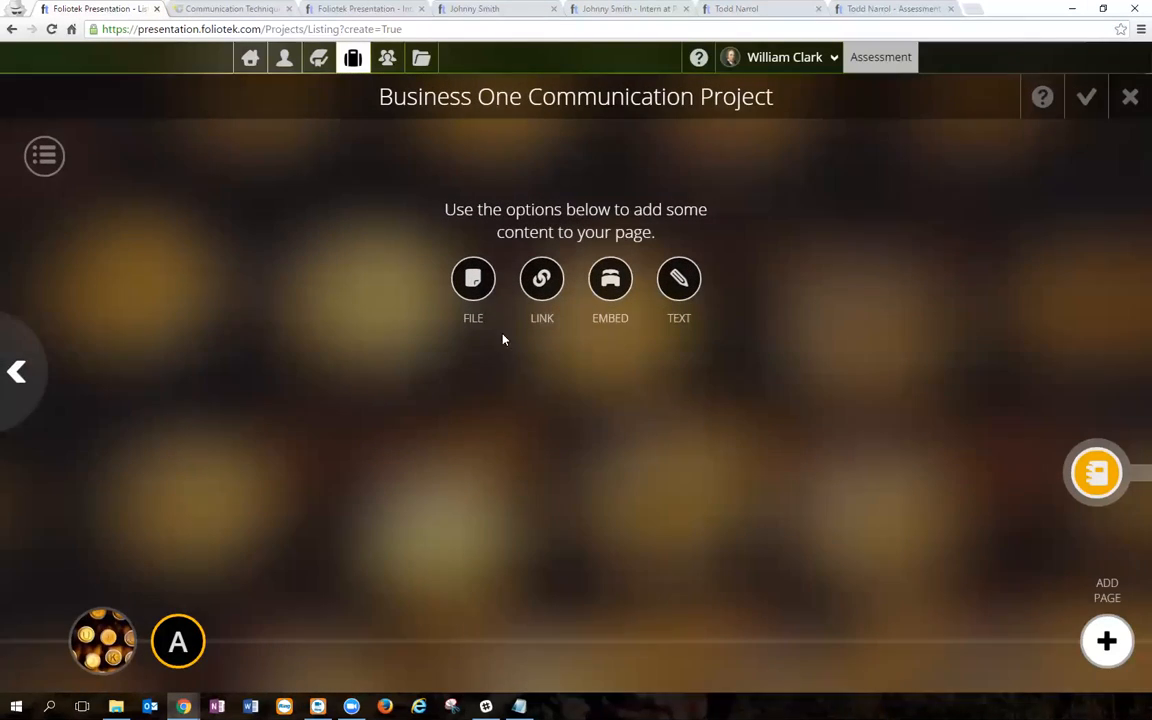
# Step: Insert the project communications management image from the stored Foliotek files into the new page
pyautogui.click(484, 281)
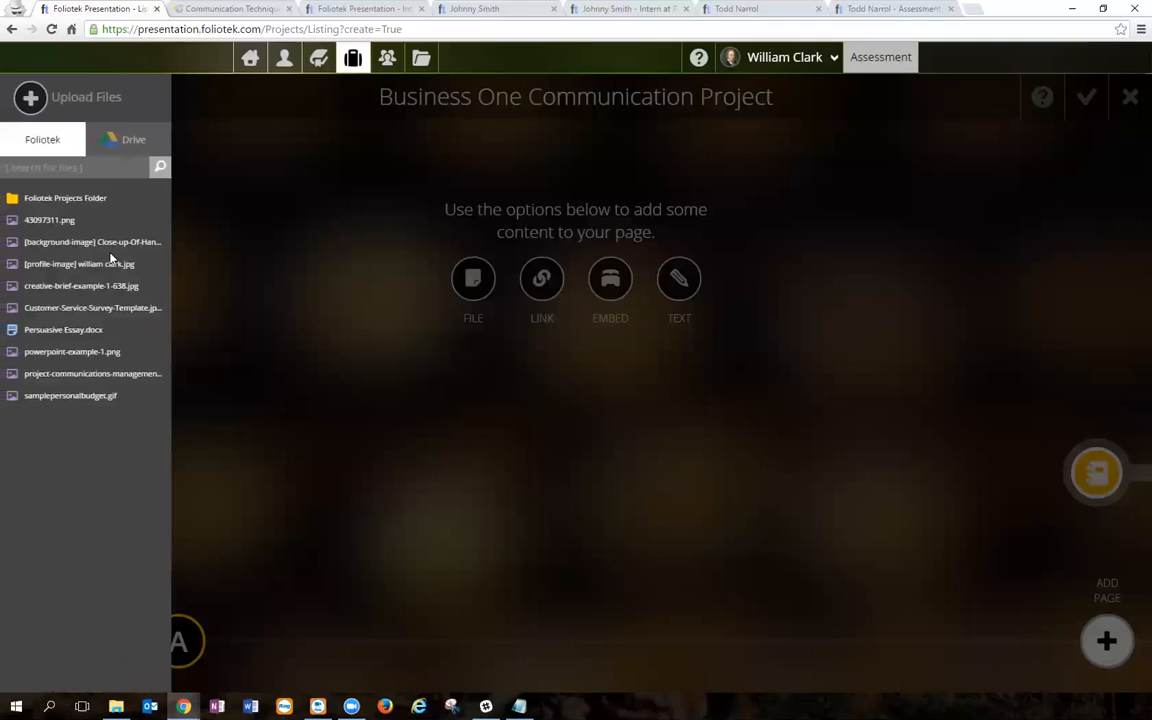
pyautogui.click(77, 376)
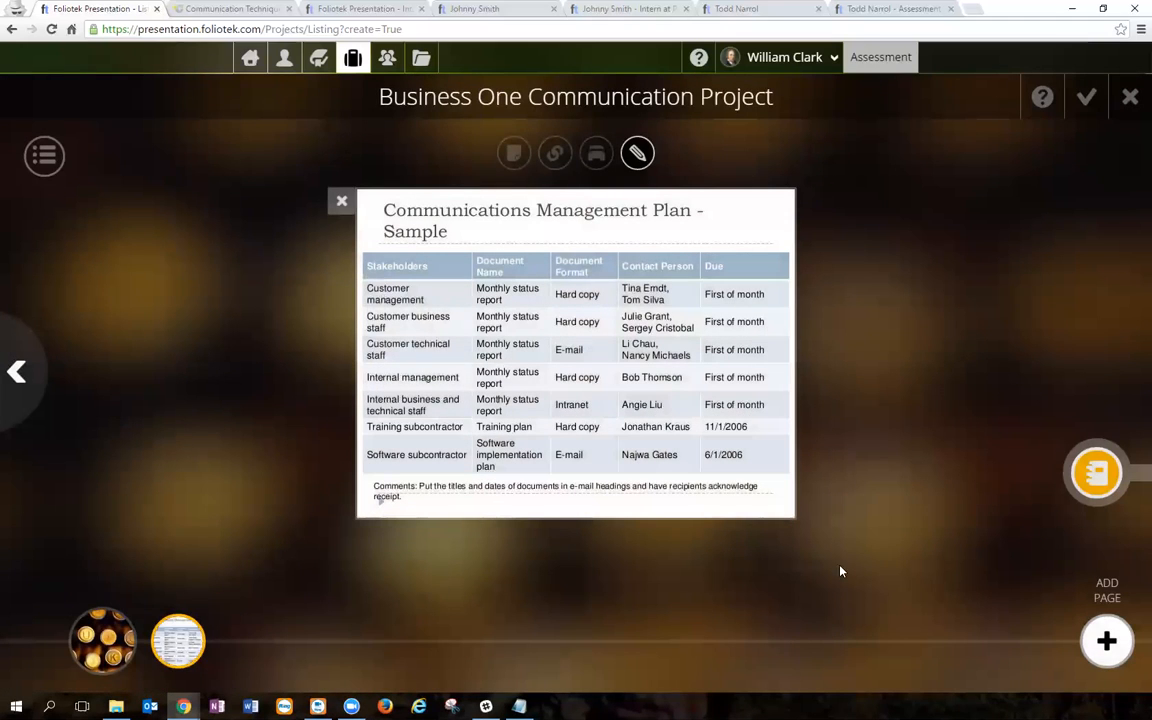
# Step: Add another page containing samplepersonalbudget.gif and give it a text section for a title and details
pyautogui.click(1106, 641)
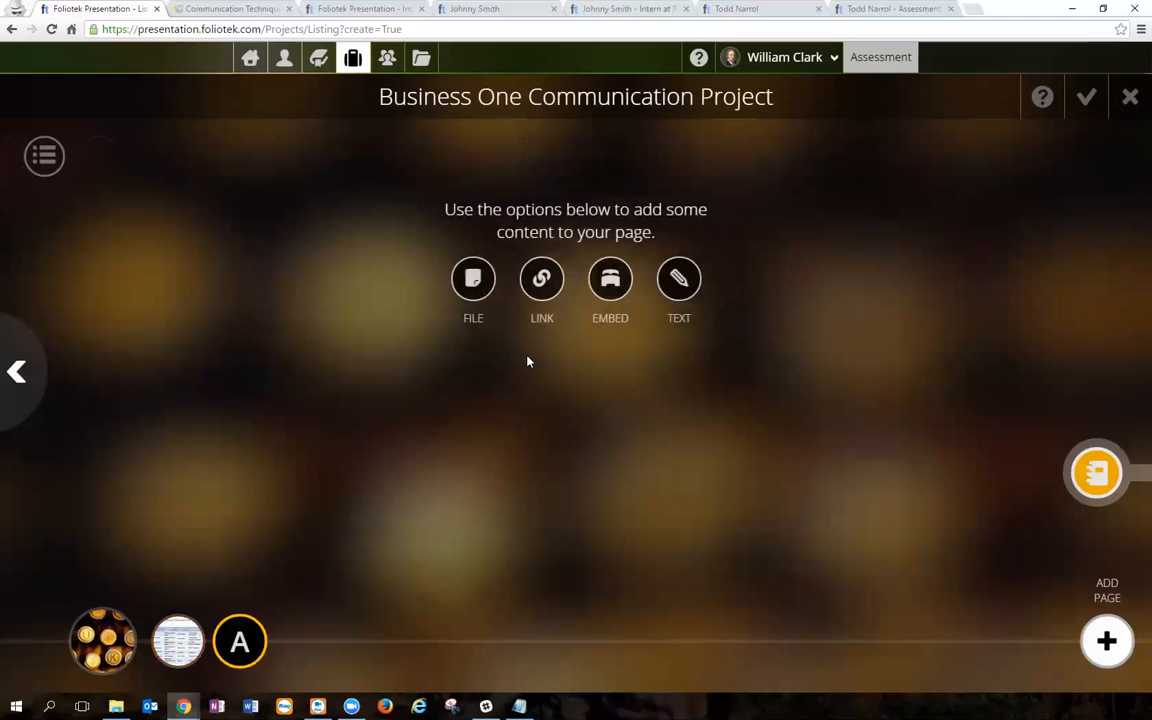
pyautogui.click(476, 288)
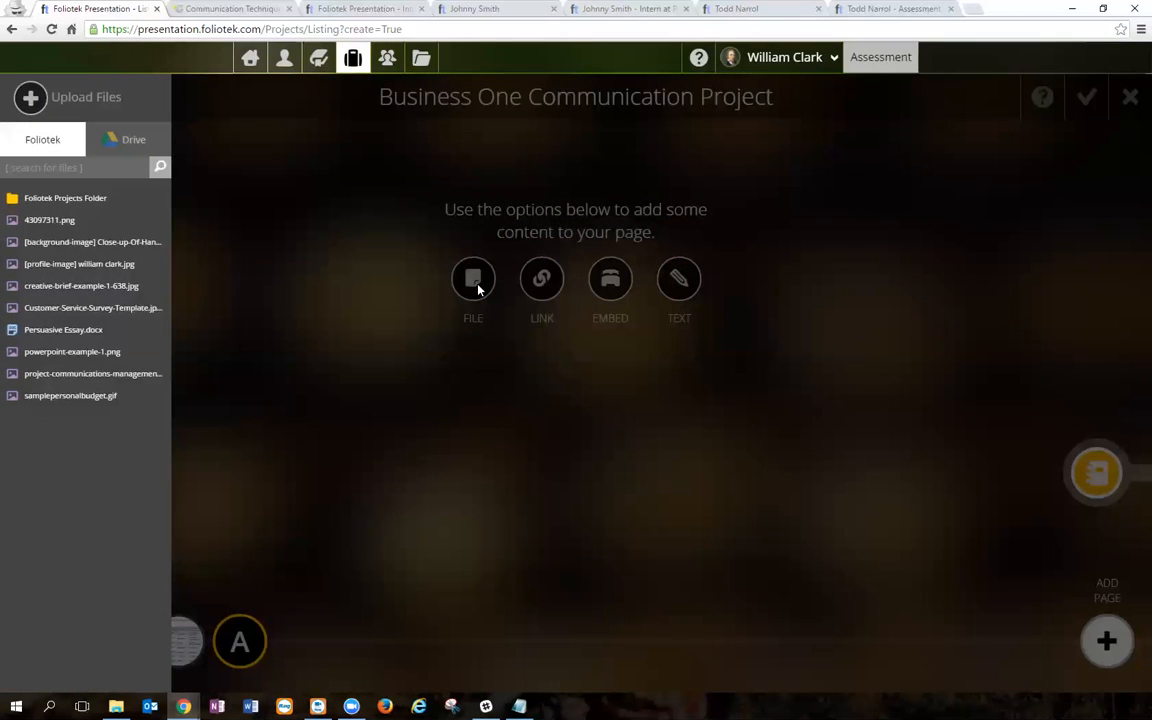
pyautogui.click(83, 398)
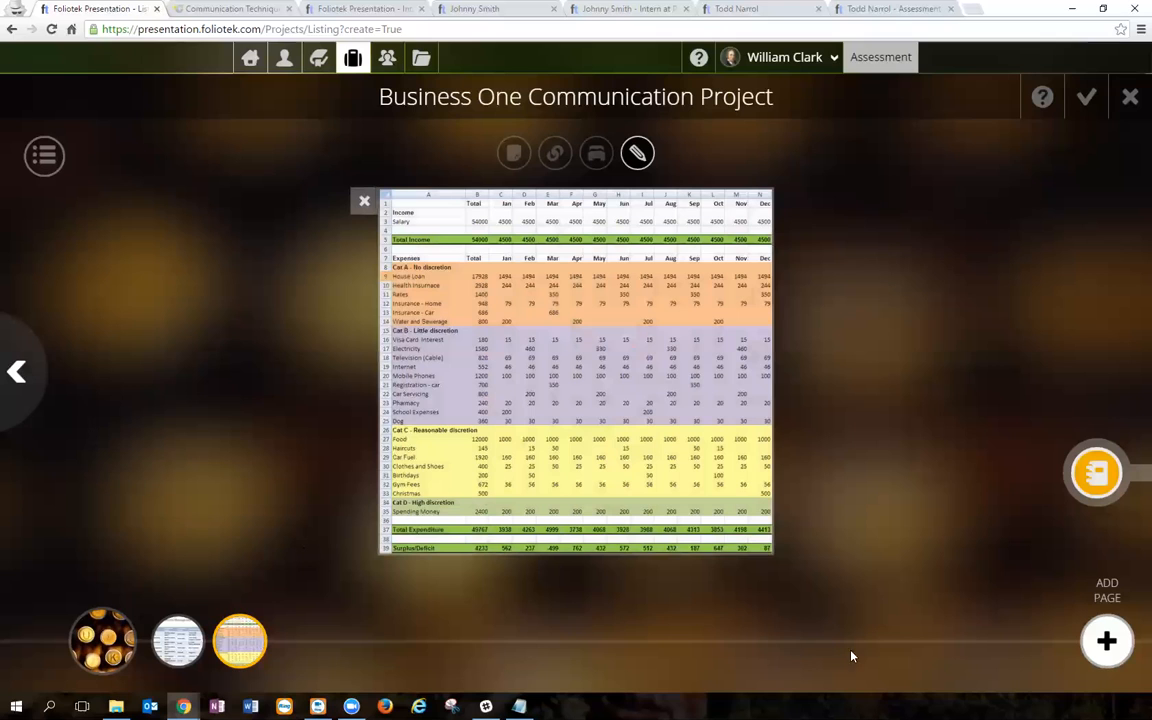
pyautogui.click(637, 152)
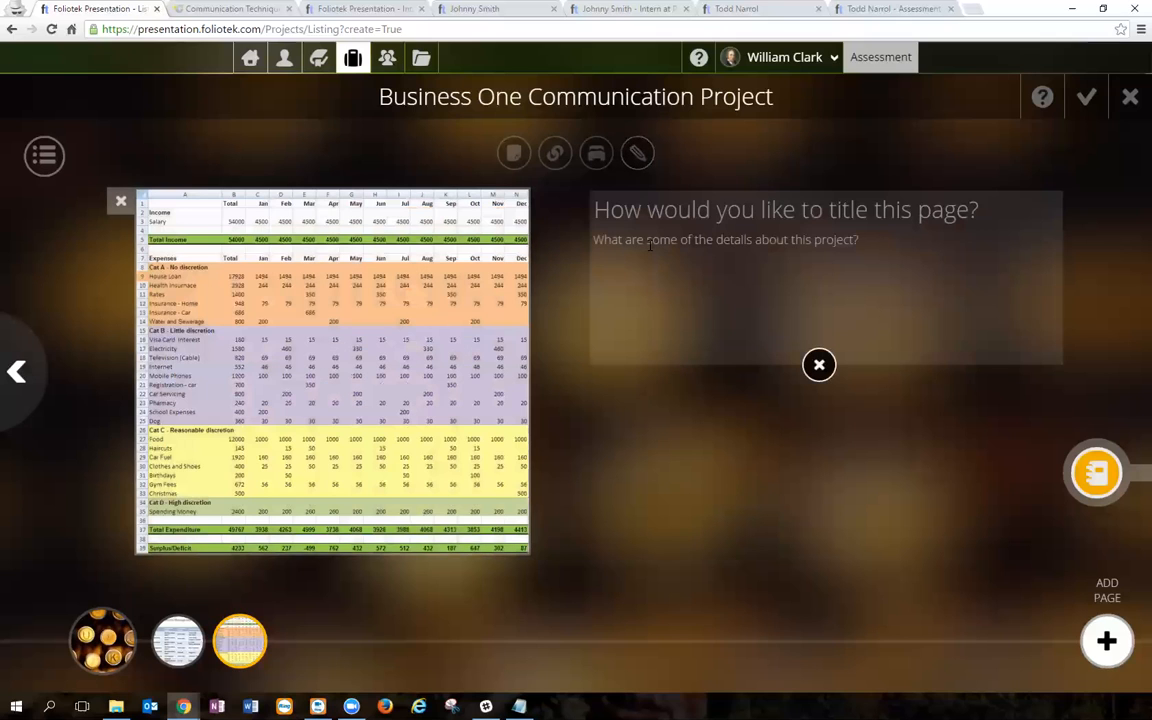
# Step: Answer the reflection question about what comes to mind with "This was a great assignment, I learned a lot." and save it unpublished
pyautogui.click(40, 155)
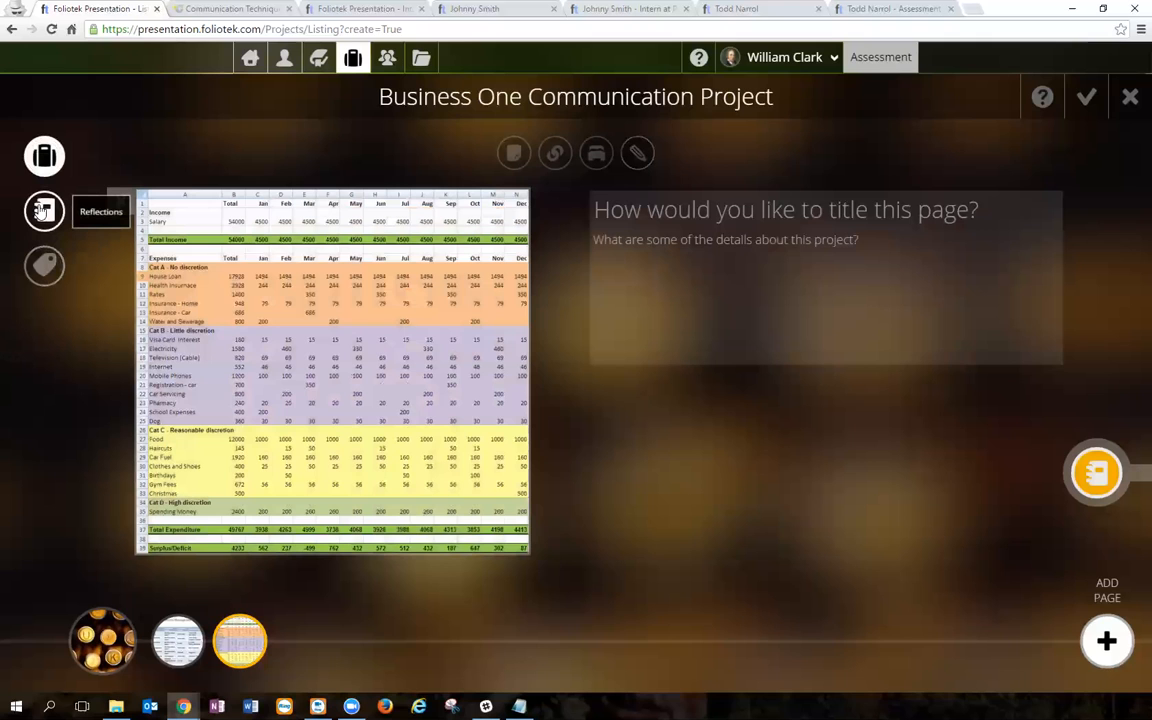
pyautogui.click(42, 211)
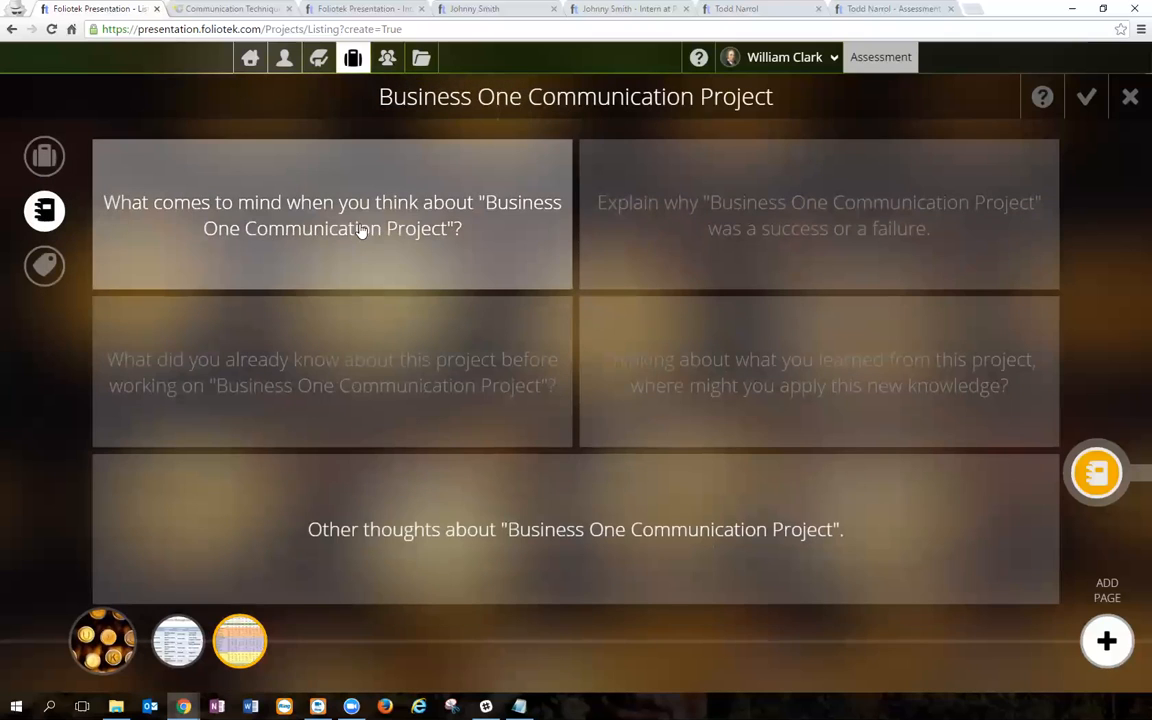
pyautogui.click(361, 226)
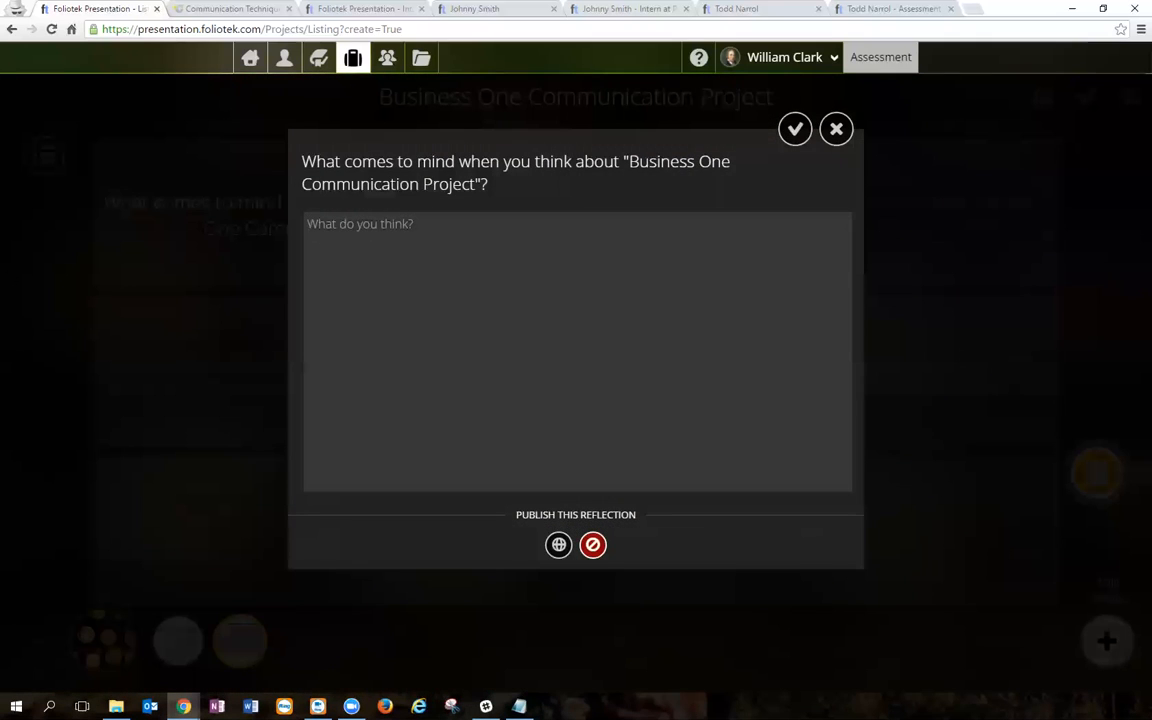
pyautogui.hotkey('alt', 'Tab')
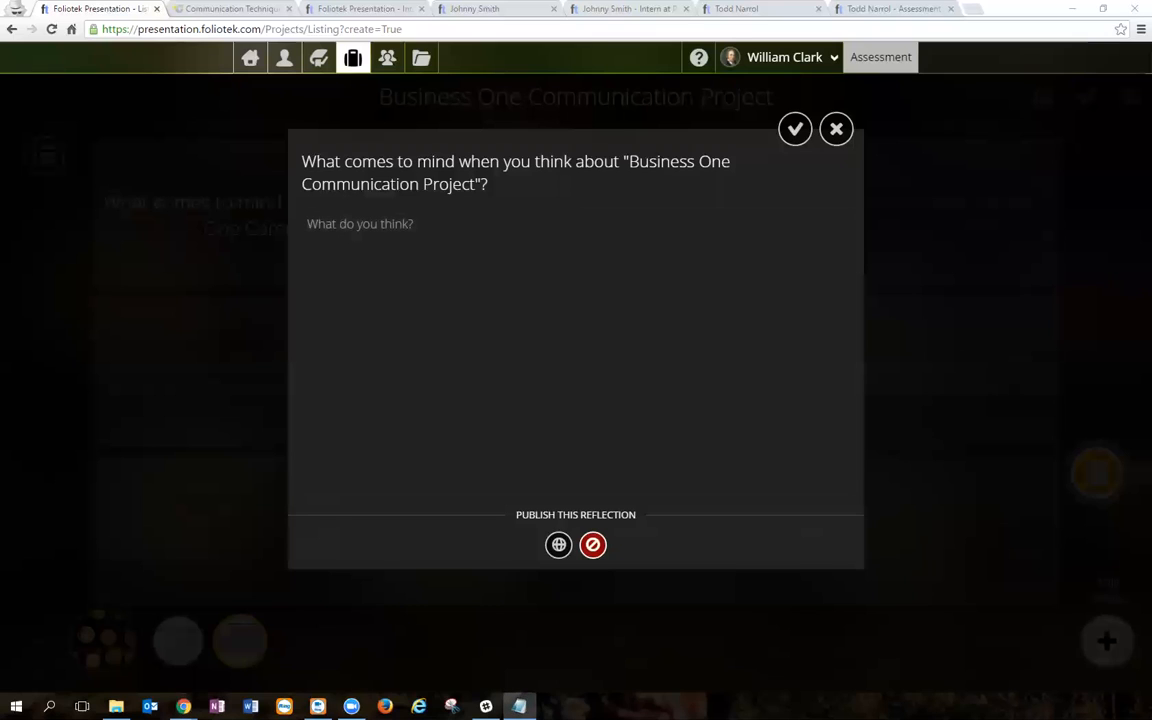
pyautogui.click(342, 229)
pyautogui.write('This was a greast')
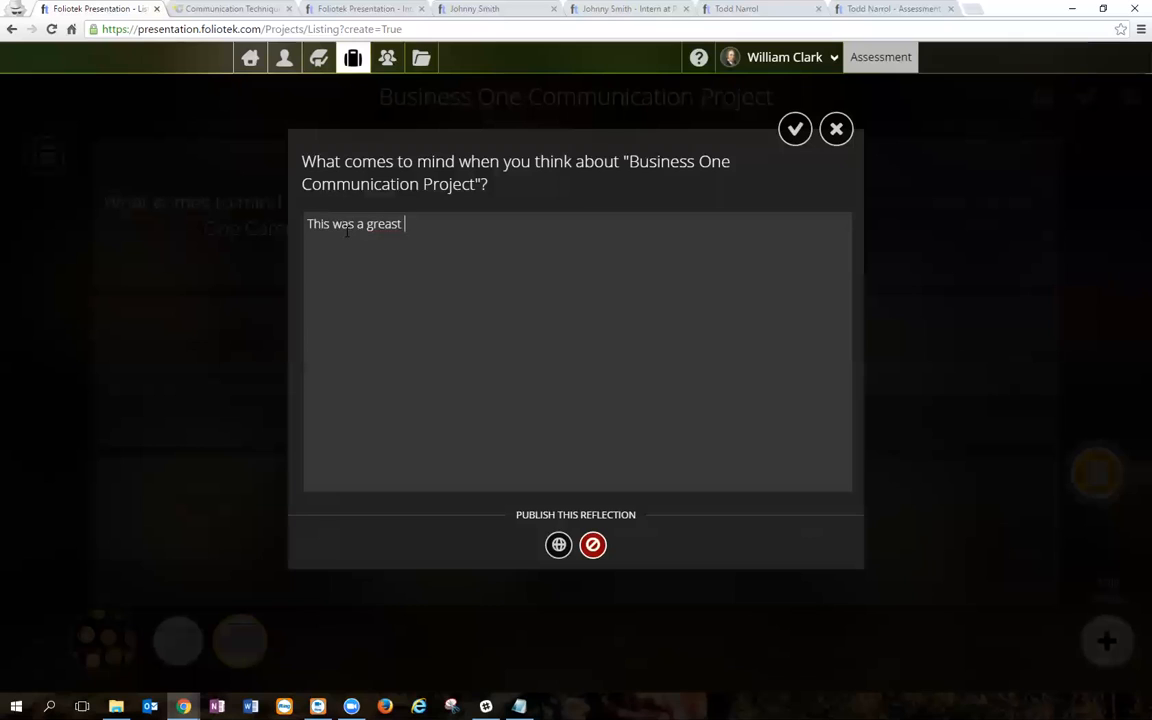
pyautogui.press('BackSpace')
pyautogui.press('BackSpace')
pyautogui.write('t assignment, I learned a lot.')
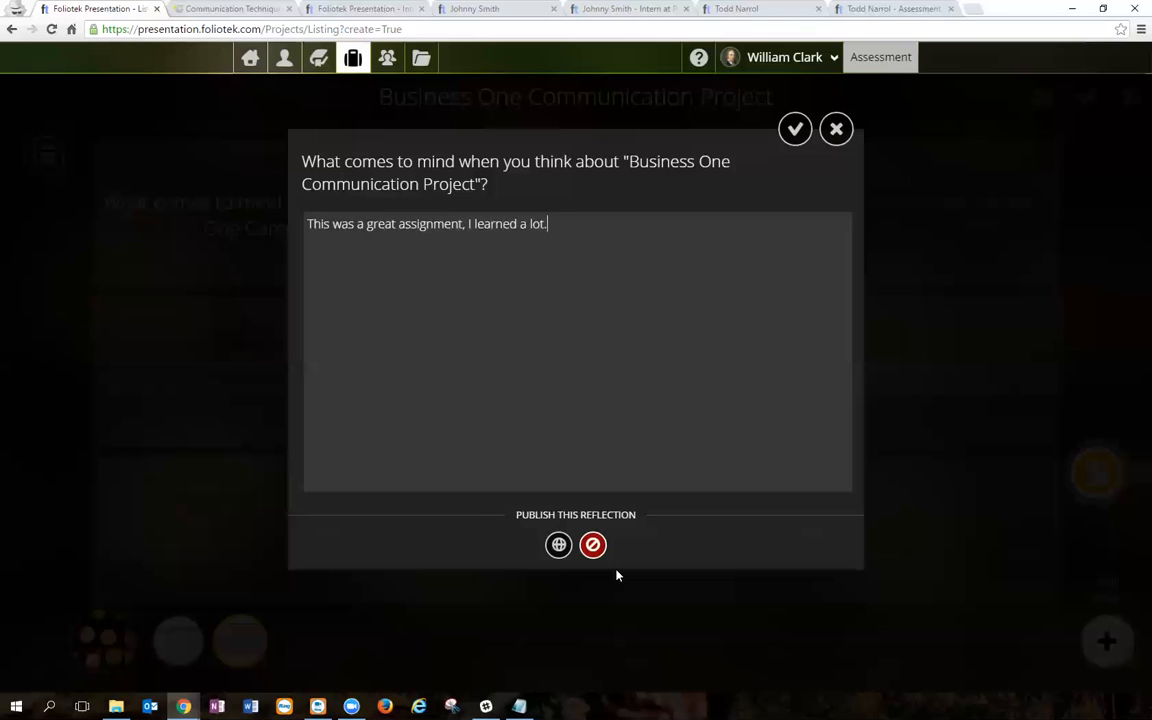
pyautogui.click(594, 545)
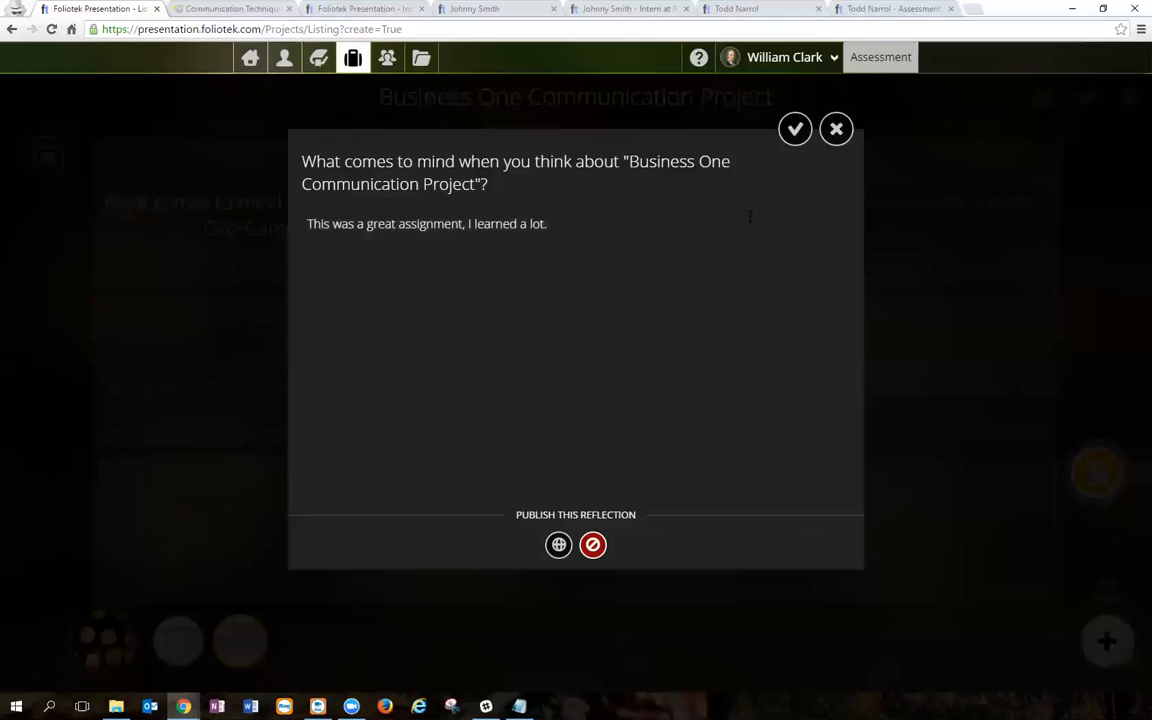
pyautogui.click(801, 131)
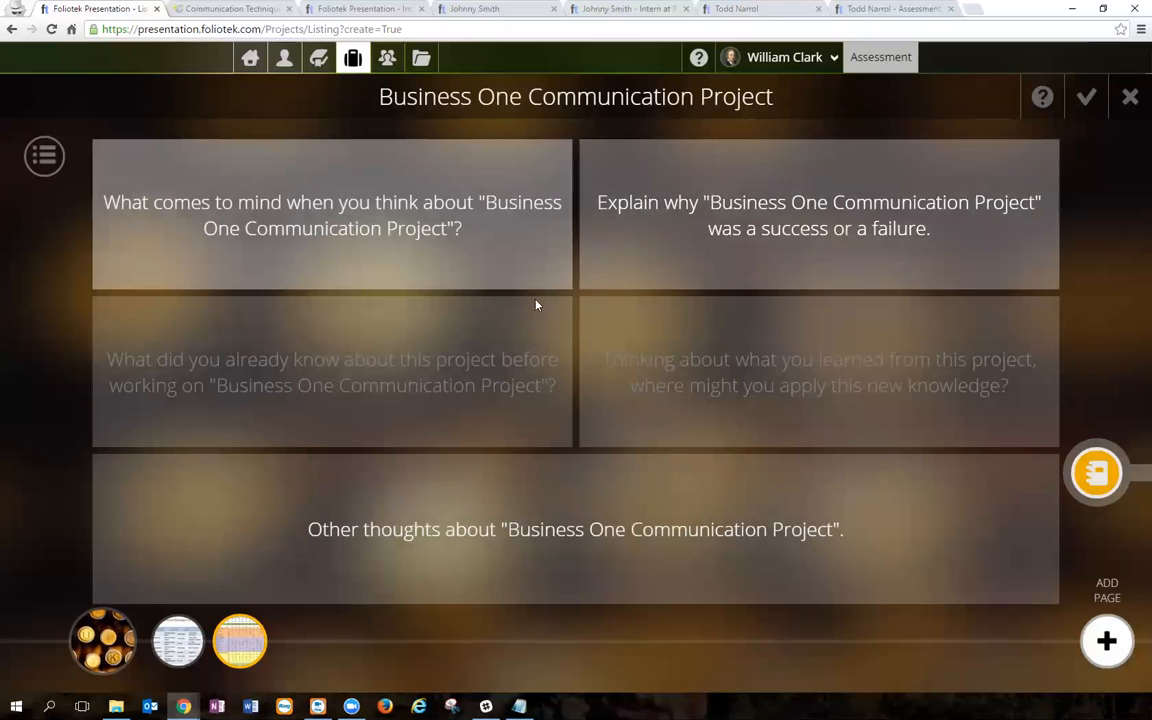
# Step: Tag the project with "Enhanced communication skills" and finish editing it
pyautogui.click(40, 160)
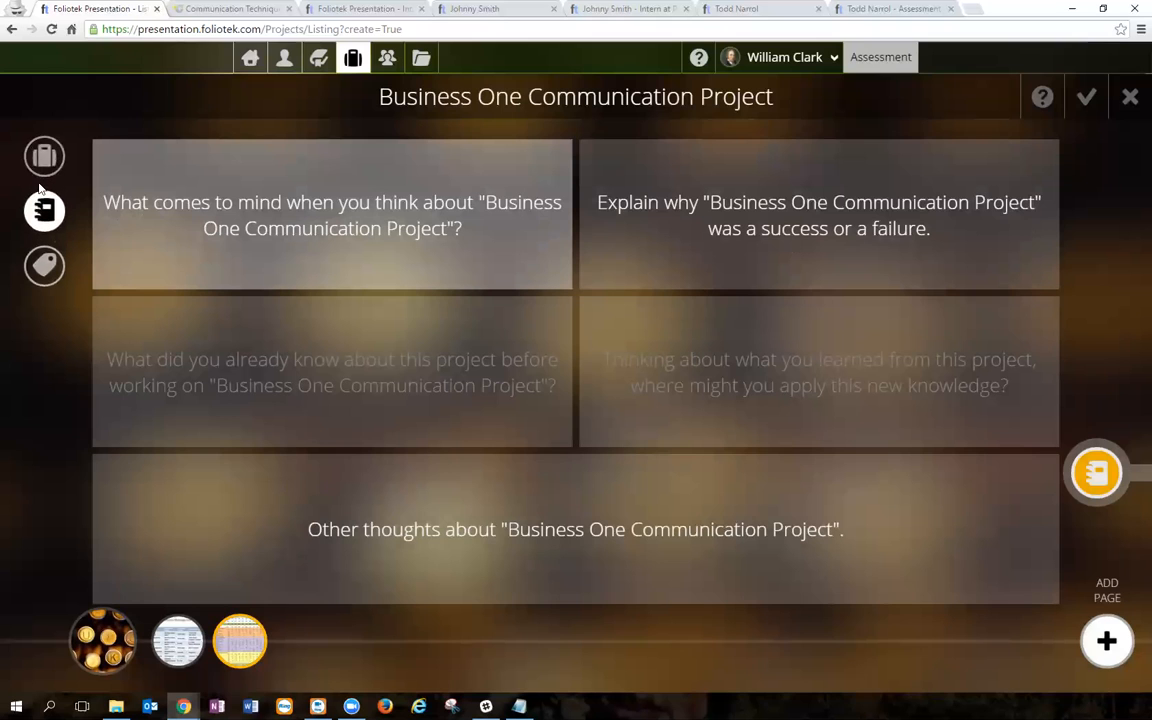
pyautogui.click(43, 267)
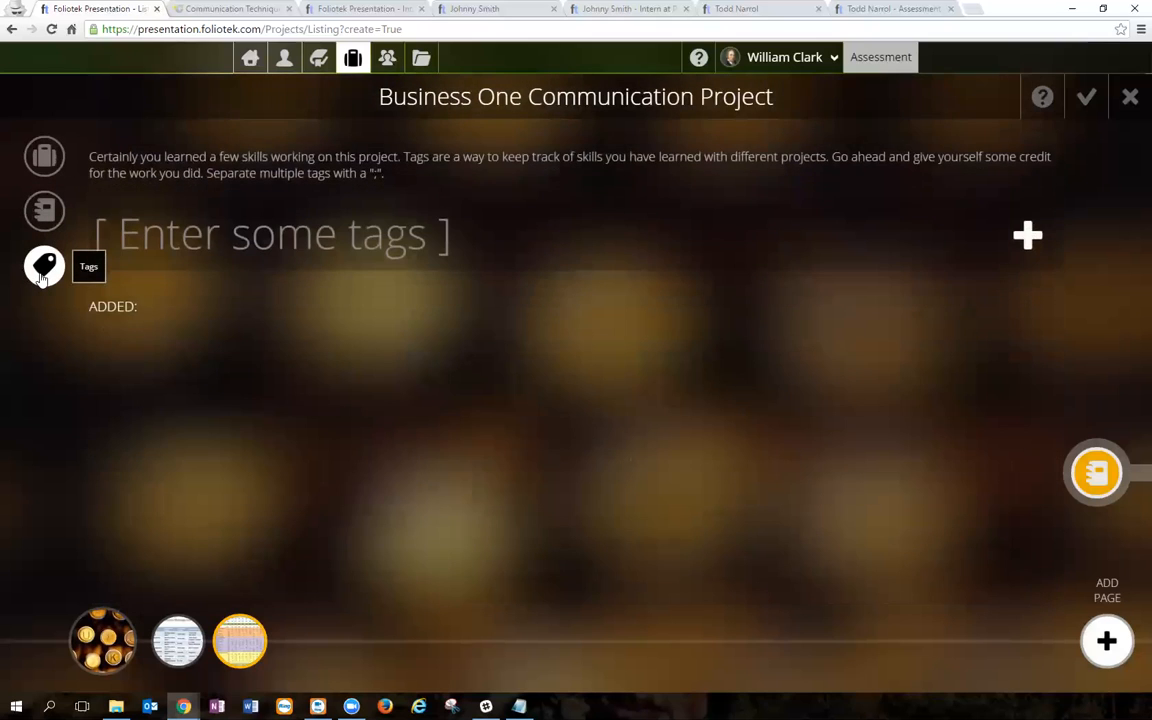
pyautogui.click(172, 230)
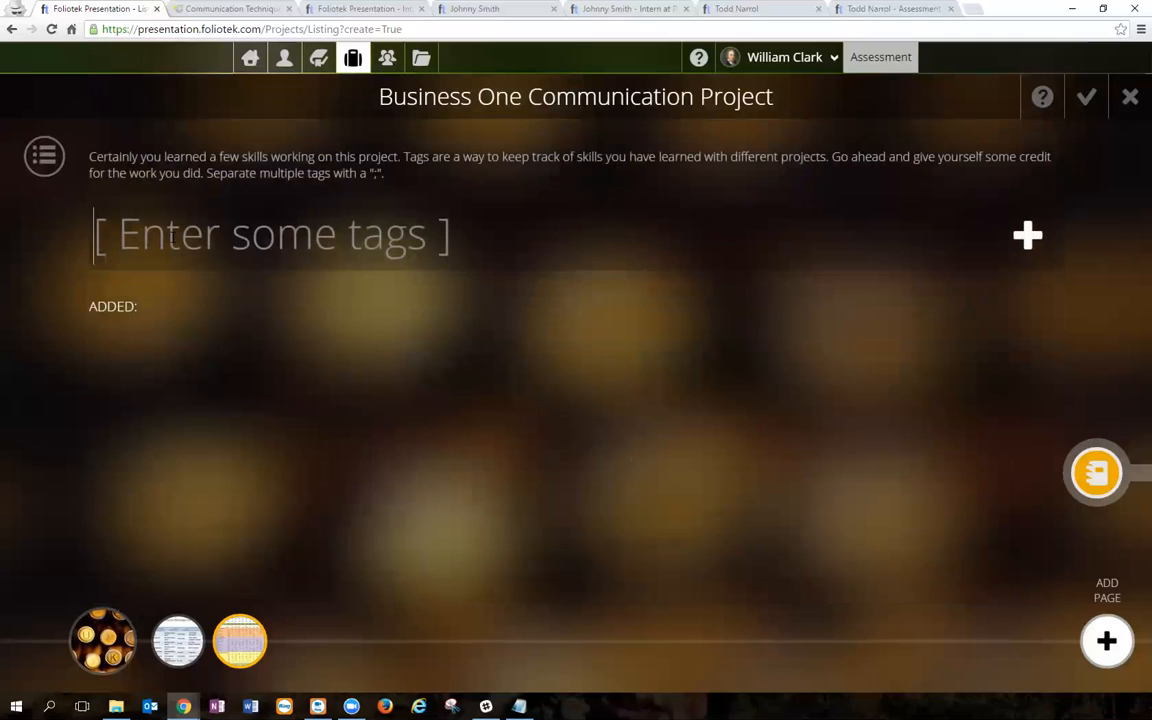
pyautogui.write('Communi')
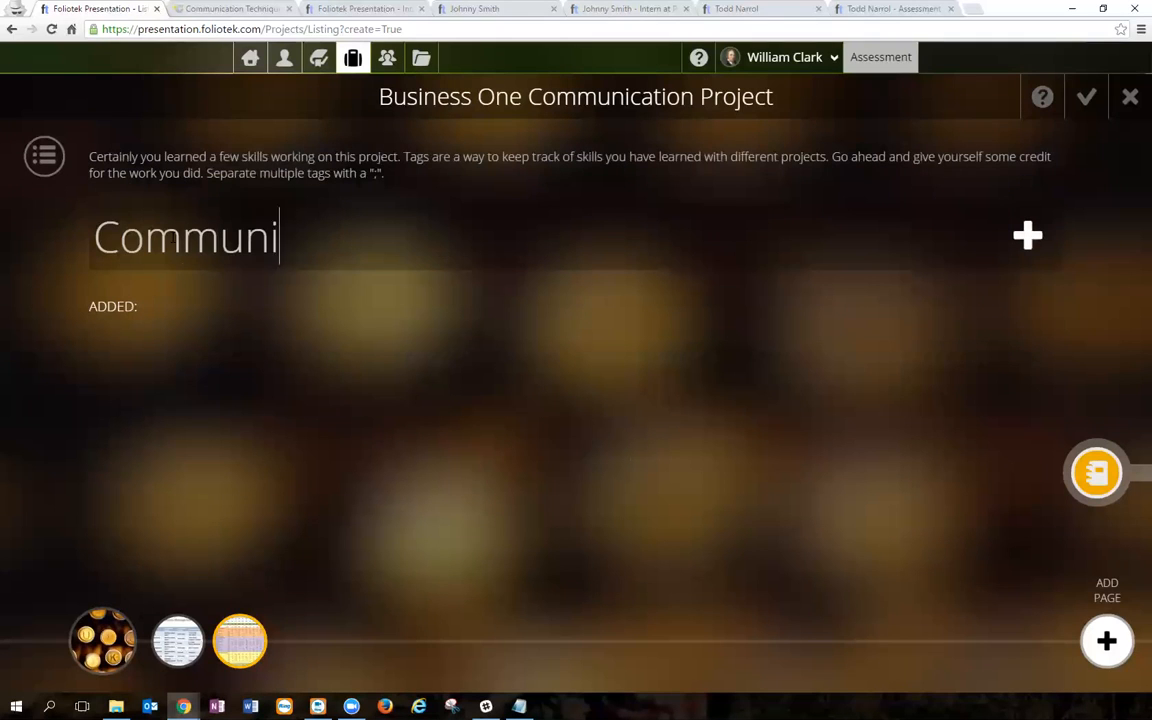
pyautogui.write('cation')
pyautogui.press('Down')
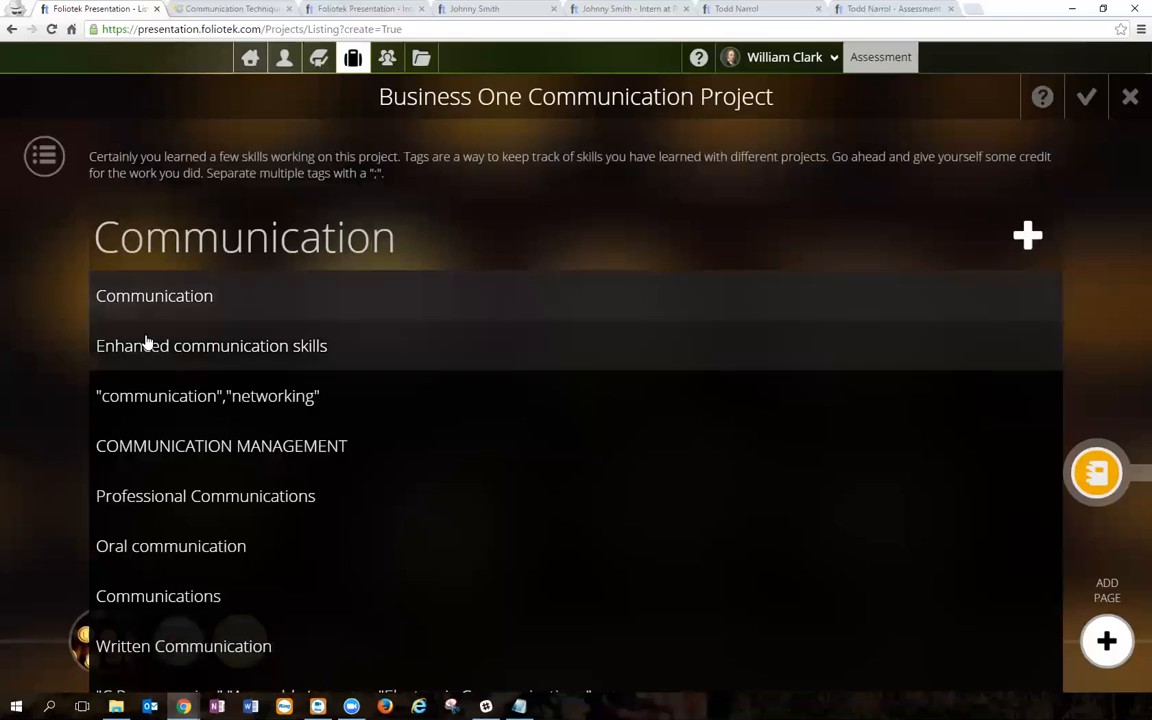
pyautogui.press('Return')
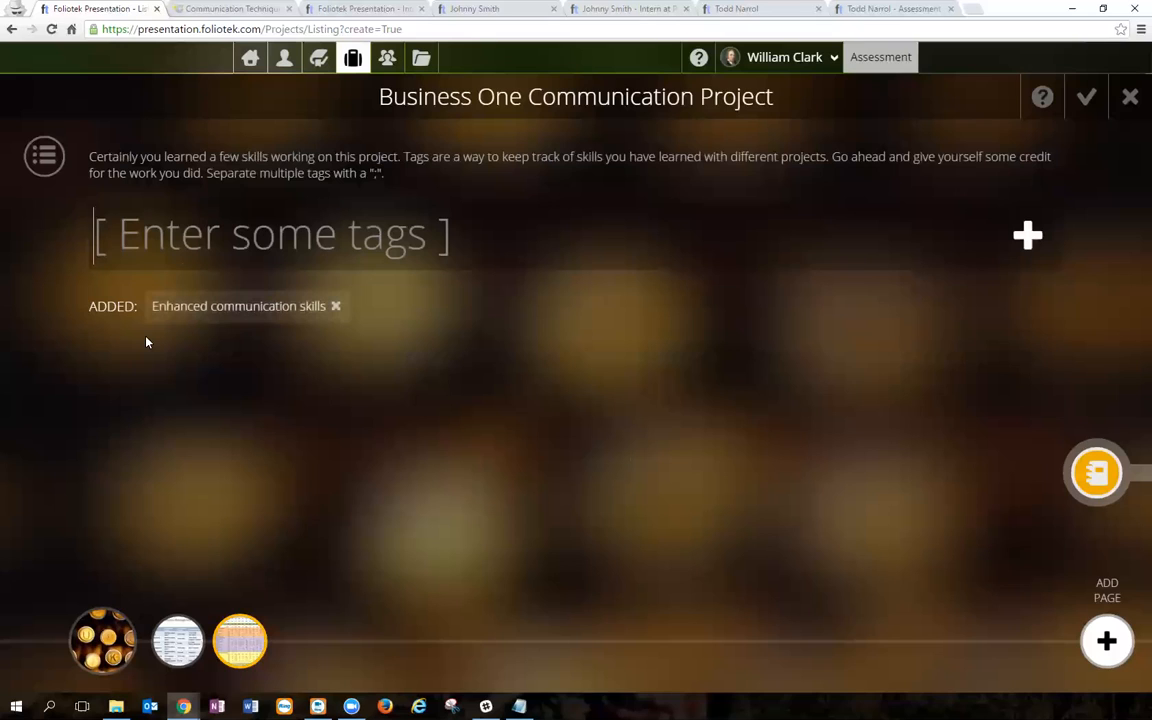
pyautogui.click(1091, 100)
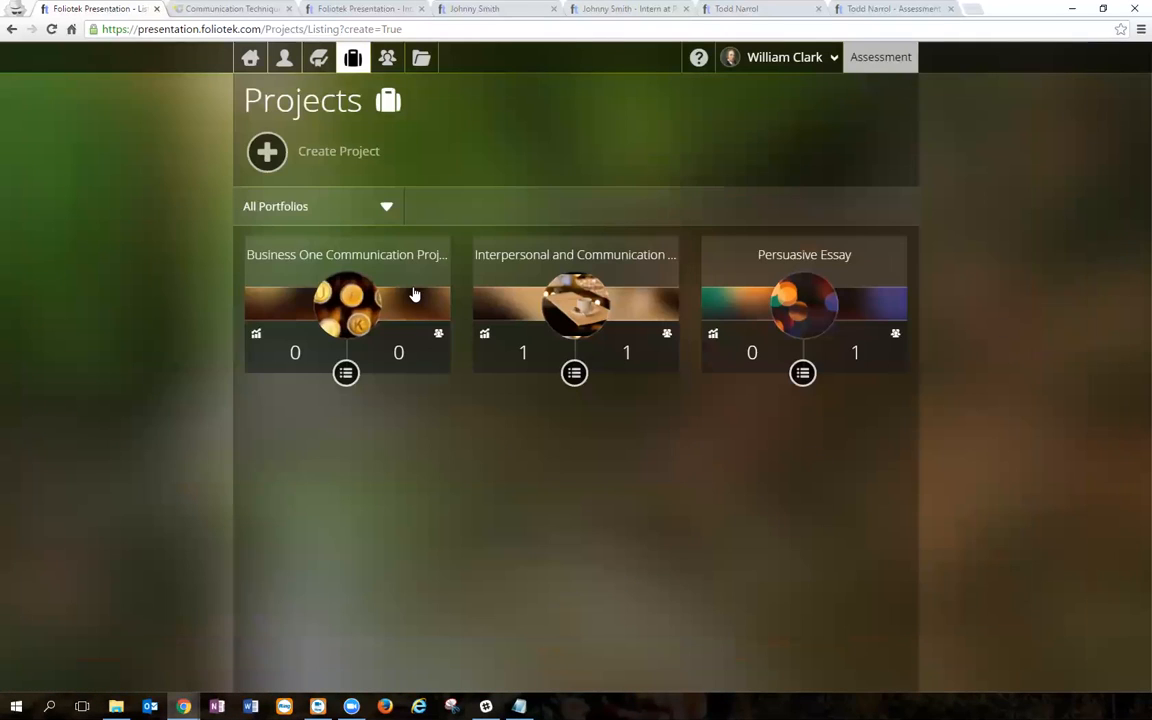
# Step: Share the Business One Communication Project in the Introduction to Business community
pyautogui.click(346, 374)
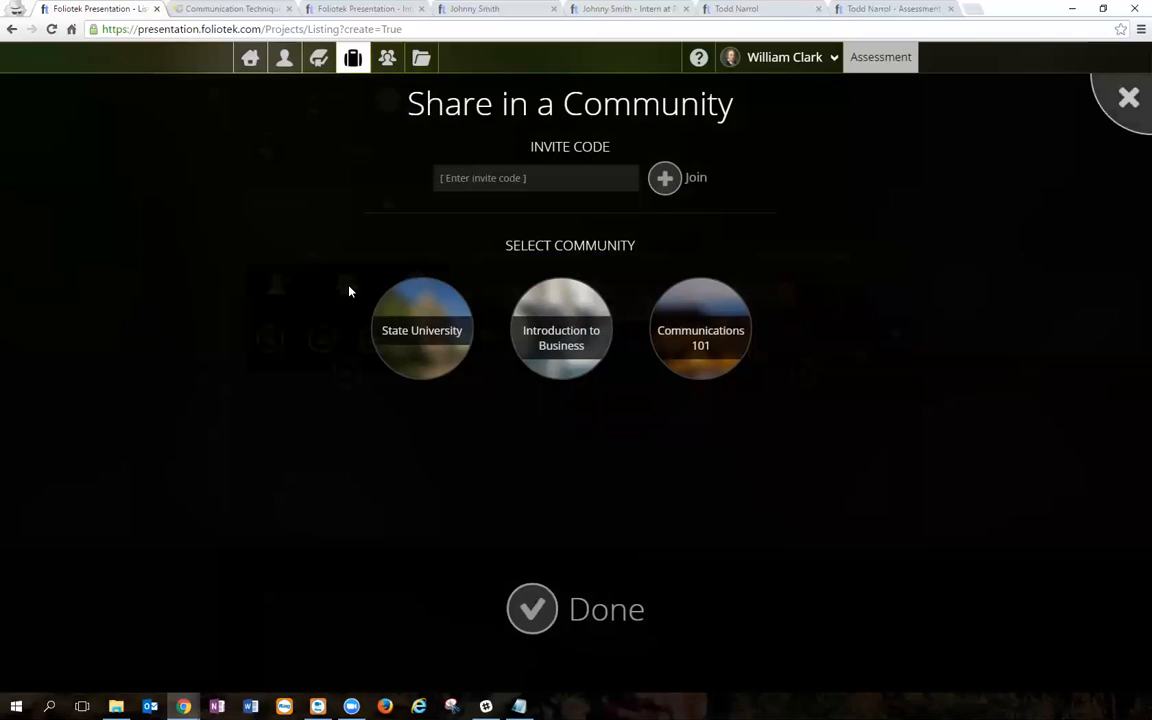
pyautogui.click(555, 340)
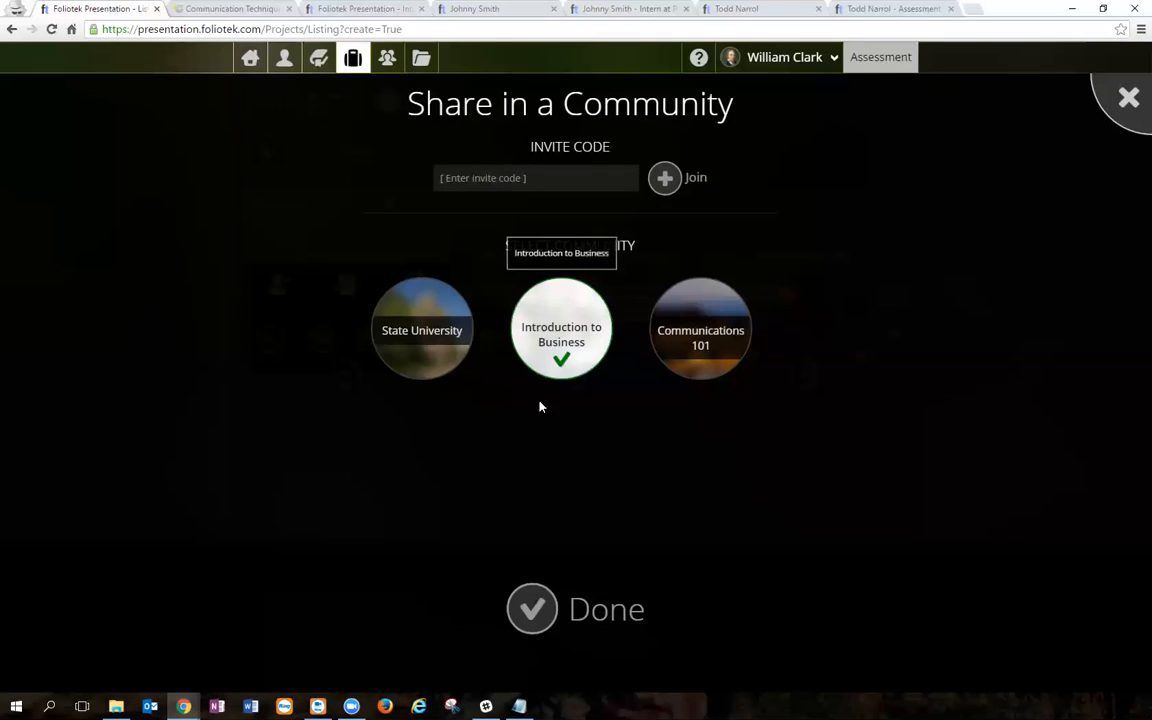
pyautogui.click(532, 608)
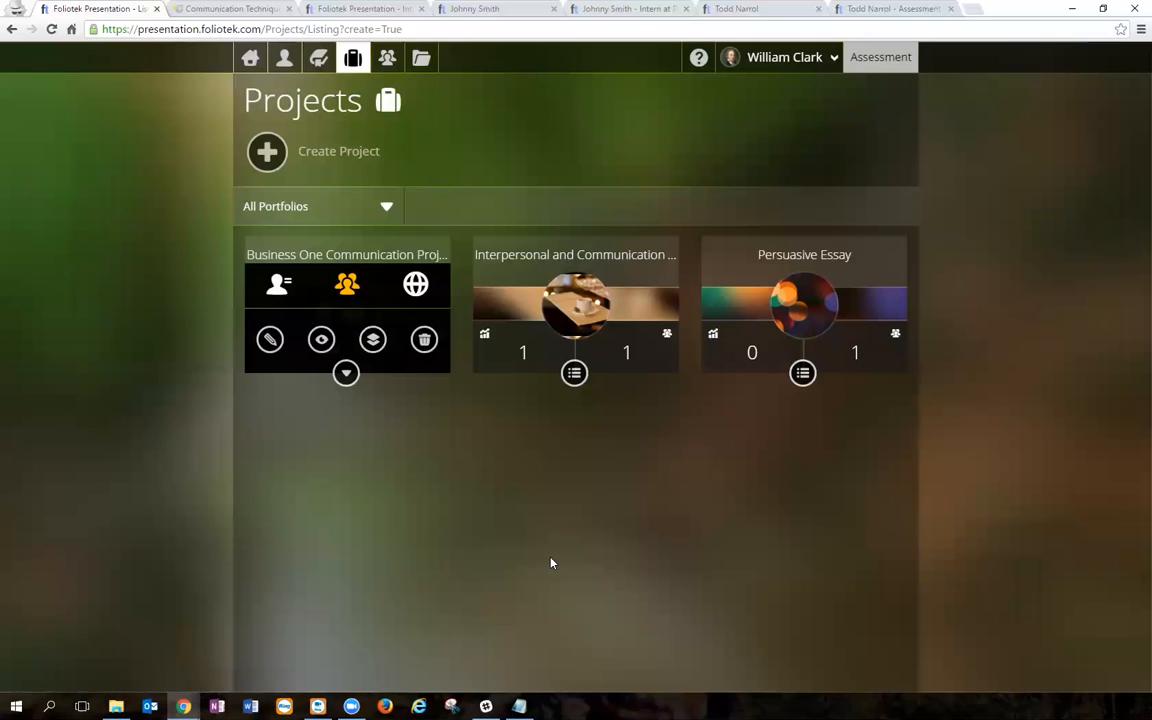
# Step: Create an ePortfolio named "Business One Portfolio" with the green hills and cloudy sunset design and the Business 1 Portfolio Template
pyautogui.click(319, 57)
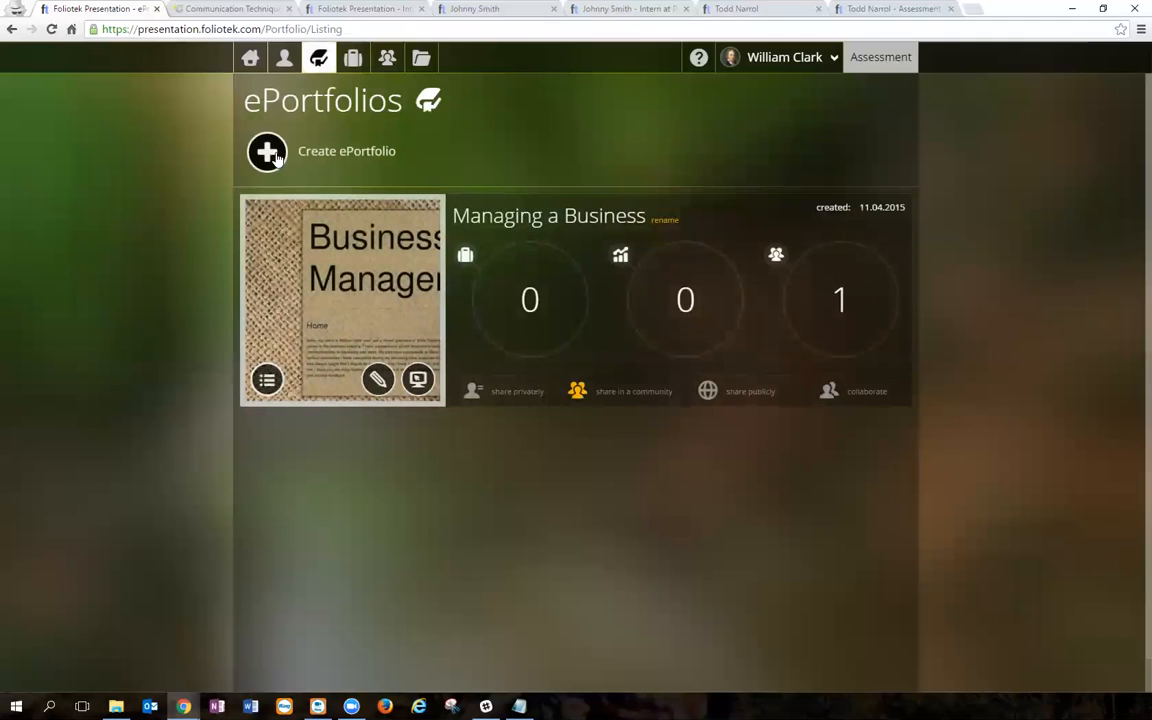
pyautogui.click(270, 153)
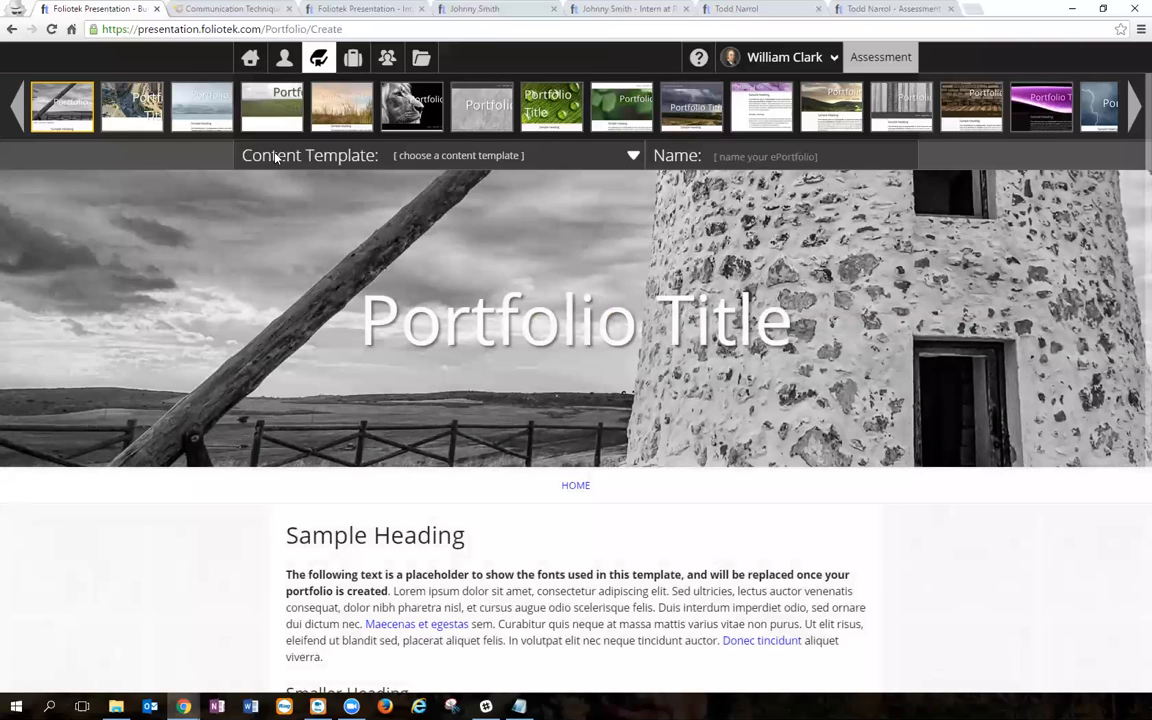
pyautogui.click(833, 100)
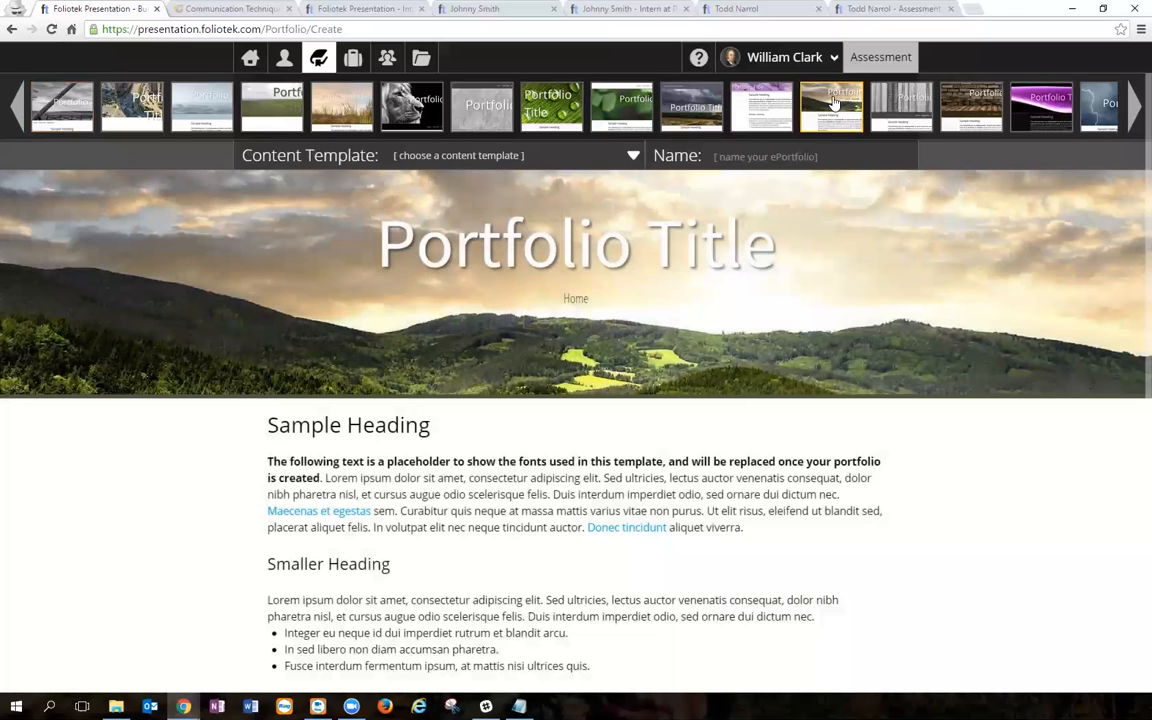
pyautogui.click(632, 156)
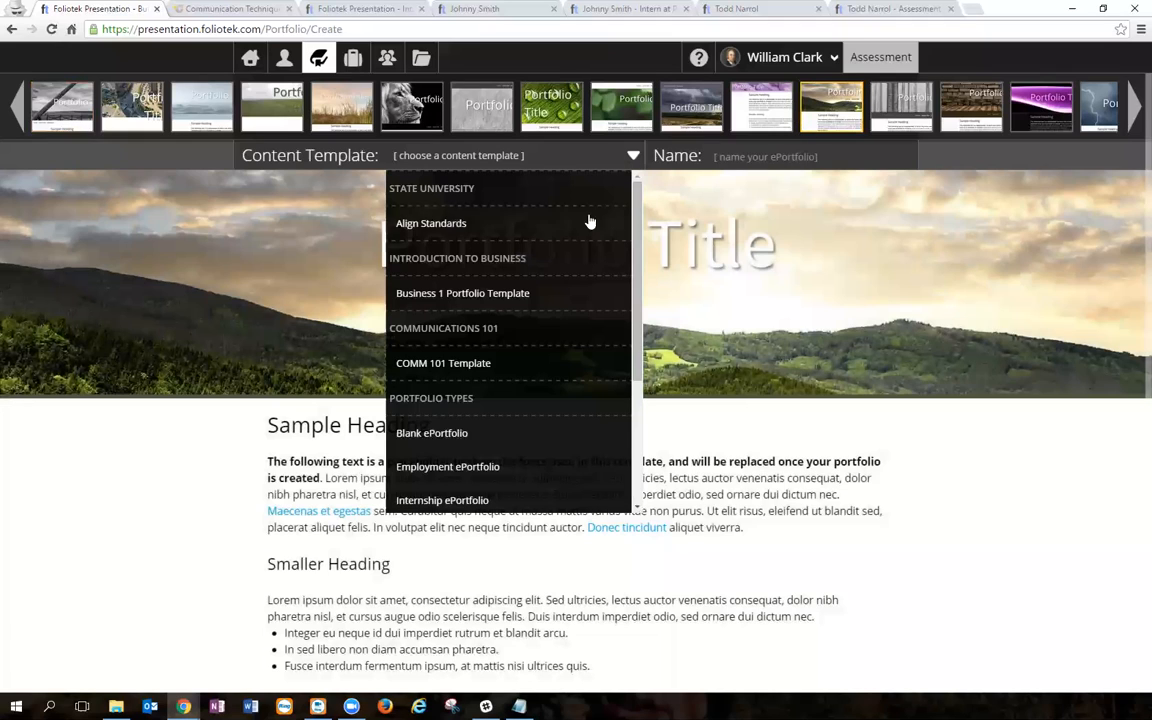
pyautogui.click(519, 294)
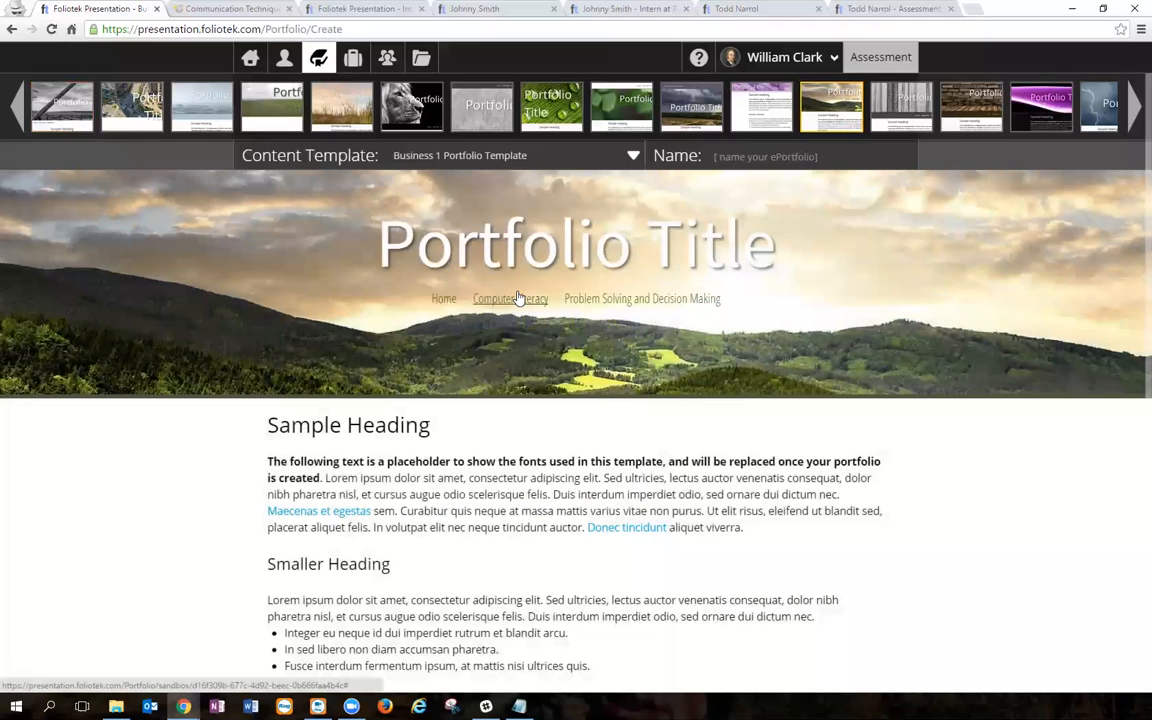
pyautogui.click(783, 156)
pyautogui.write('Business')
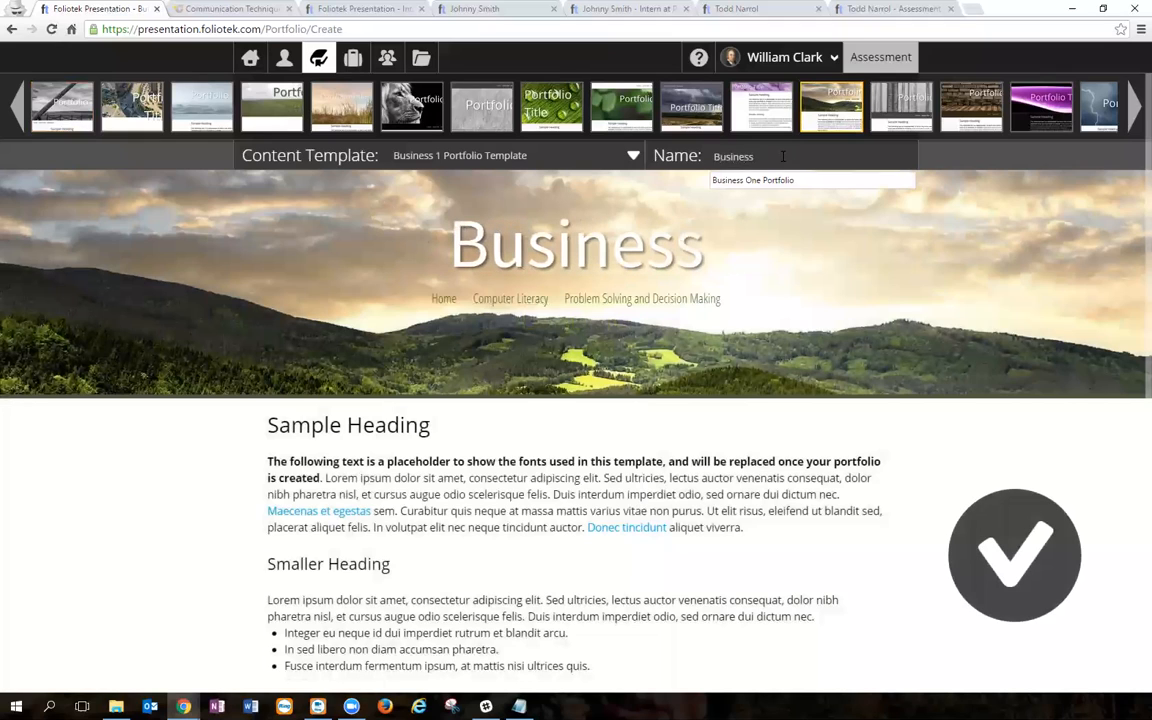
pyautogui.click(771, 182)
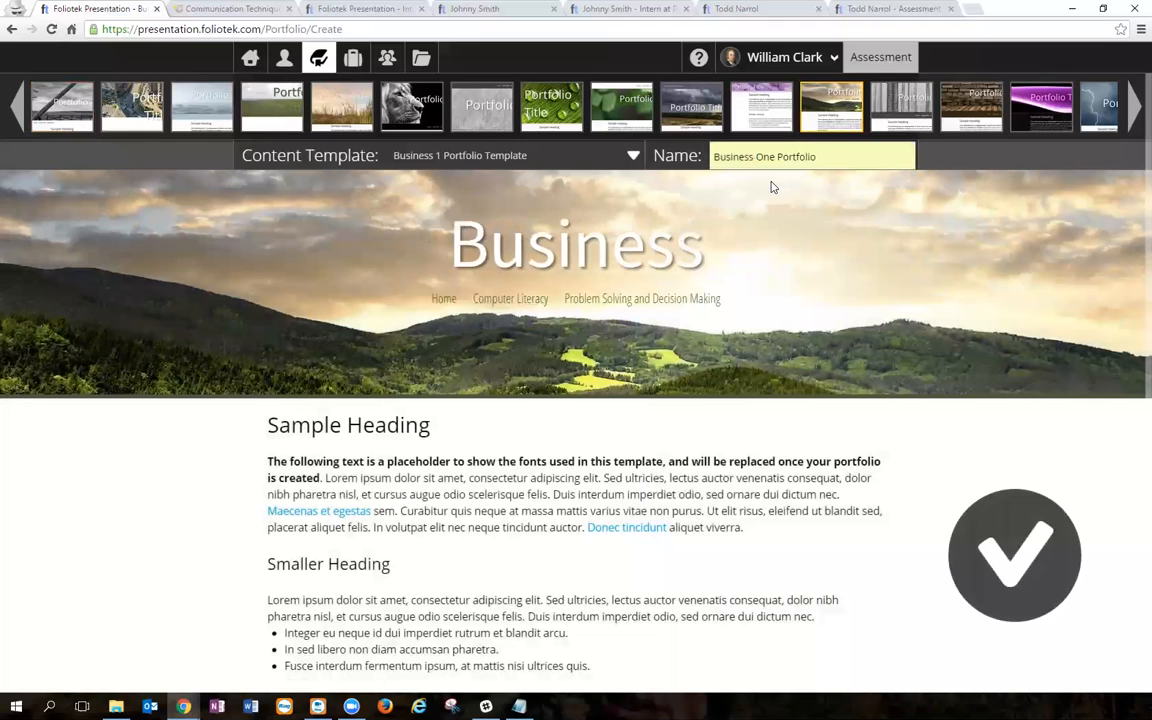
pyautogui.click(990, 540)
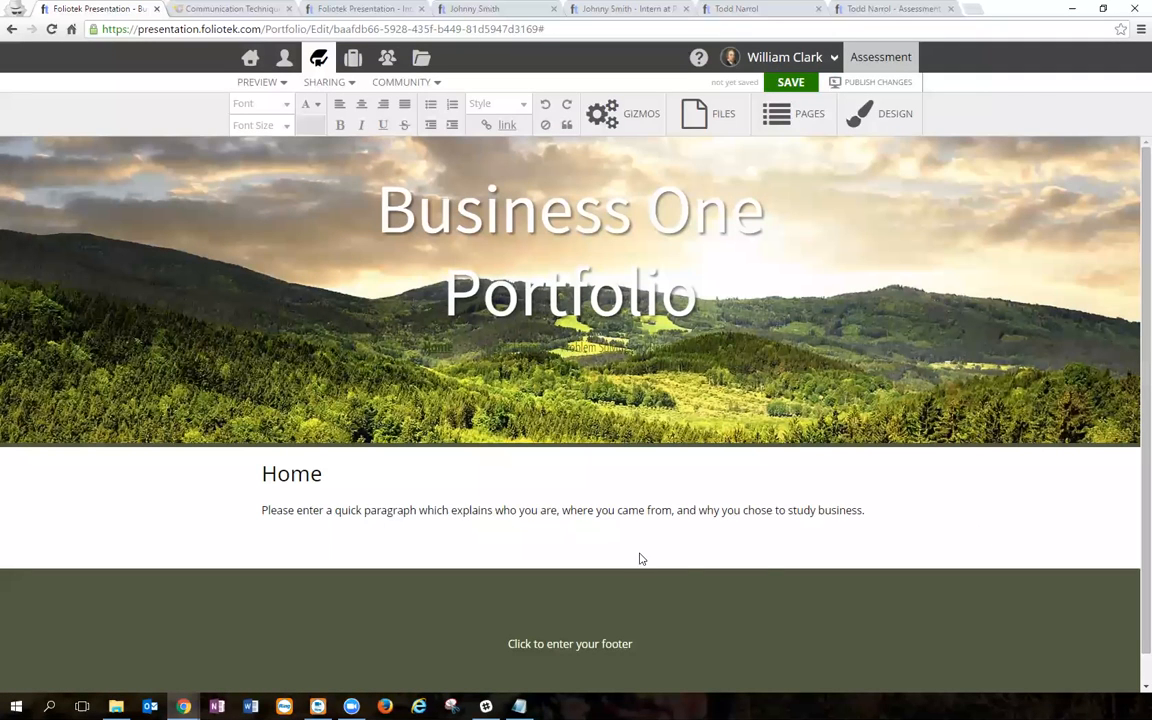
# Step: Replace the Home page's placeholder sentence with the text beginning "This project is designed to meet the standard on Business Communications" and save the portfolio
pyautogui.click(263, 510)
pyautogui.moveTo(263, 510); pyautogui.dragTo(807, 522)
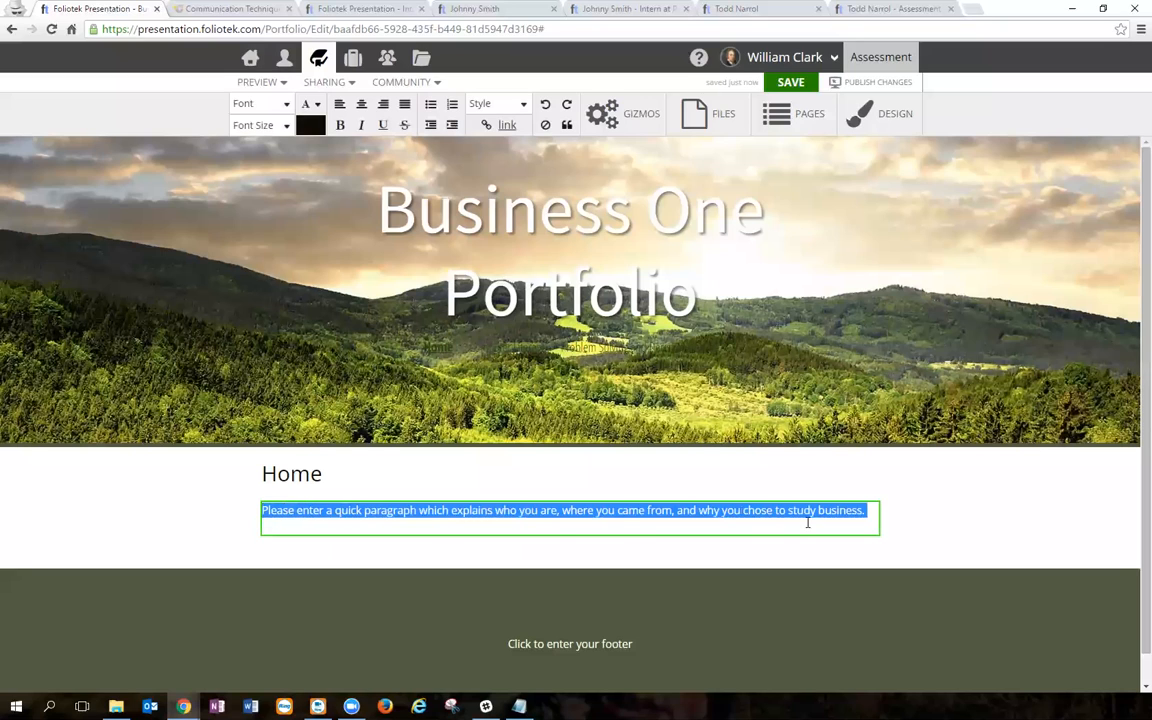
pyautogui.write('This project is designed to meet the standard on Business Communications in my course.  Please upload your work in a fashion which tells your story. Try to provide a narrative for how you came to understand appropriate Business Communications techniques. Make sure to read both of the resource websites and complete pages 1 and 2 with your sumamries/reflections on them.  Also, make sure to answer the reflection questions.  Page 3 is to be an artifact from your coursework of your choice that also displays your proficieny in business communication.')
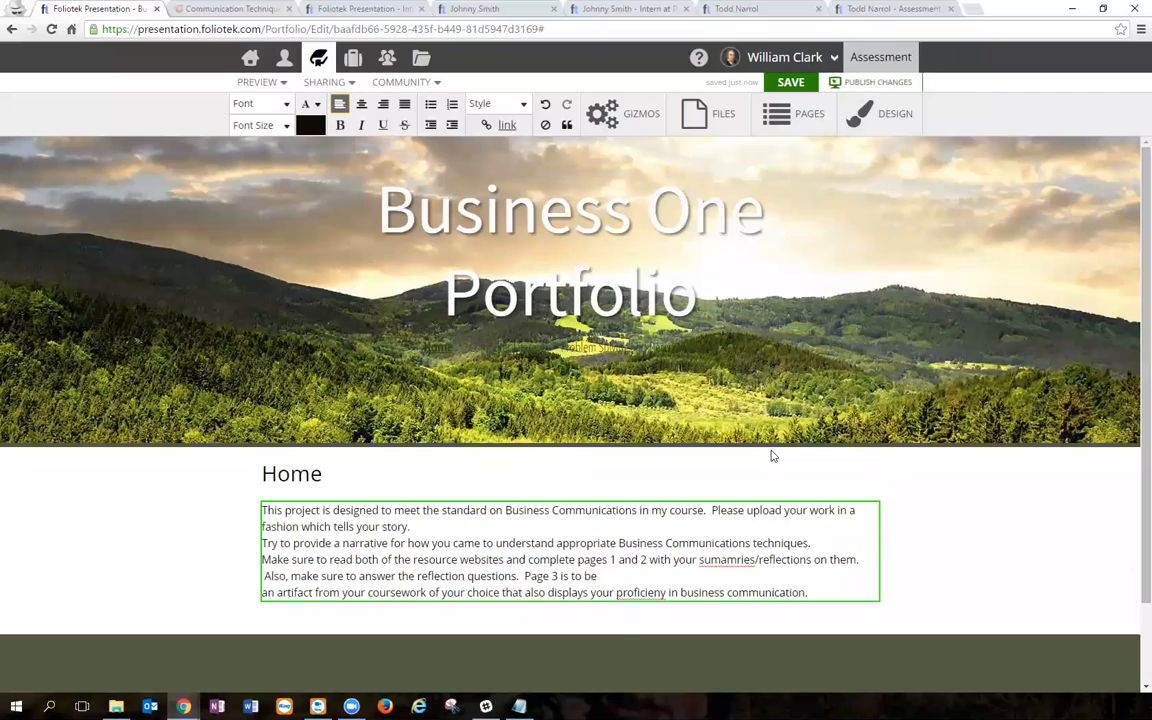
pyautogui.click(787, 85)
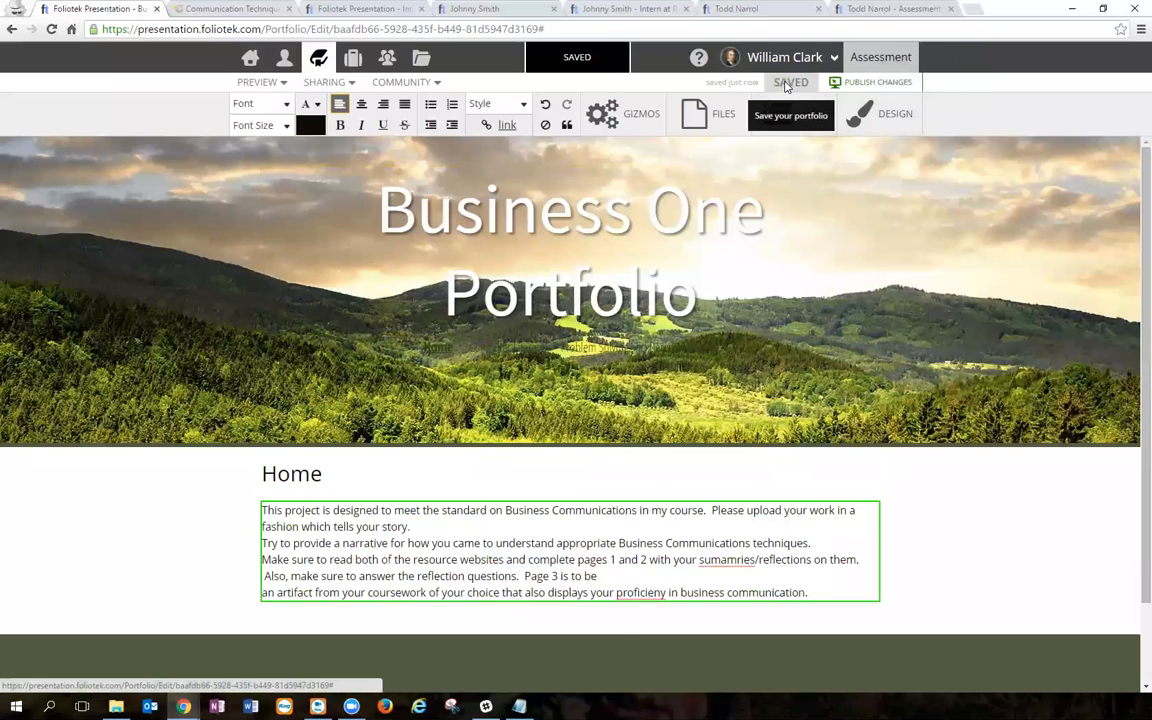
# Step: Try to delete the placeholder text on the Problem Solving and Decision Making page
pyautogui.click(588, 348)
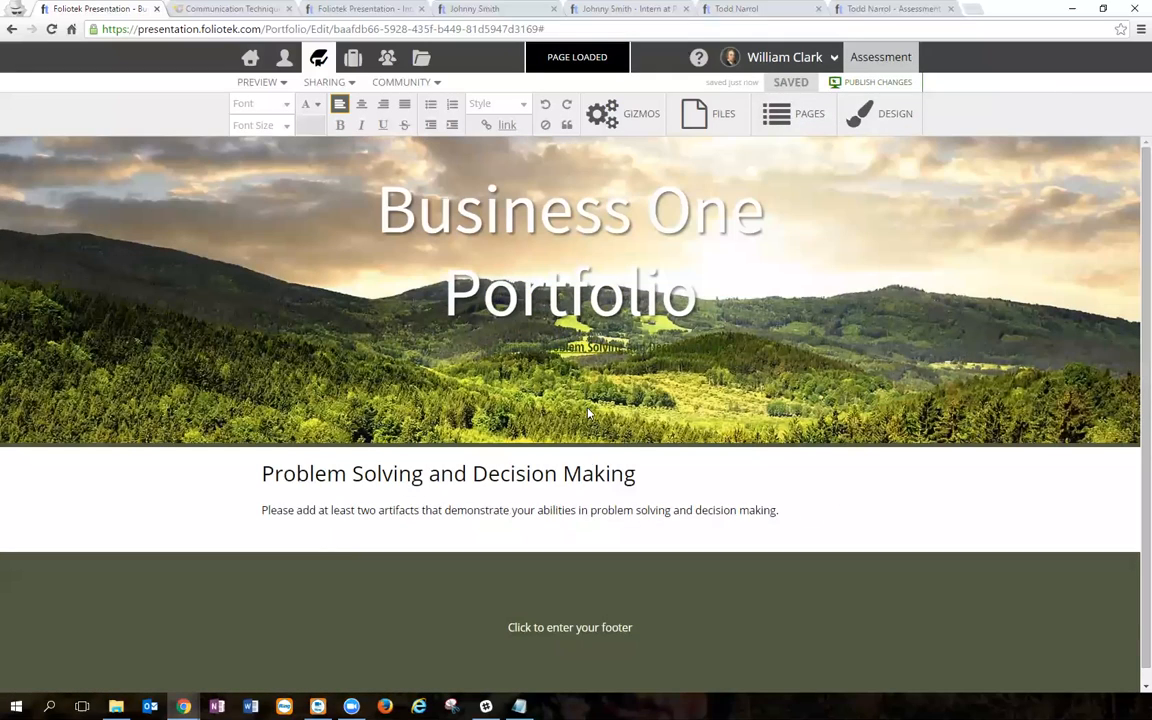
pyautogui.click(536, 510)
pyautogui.moveTo(792, 513); pyautogui.dragTo(234, 509)
pyautogui.click(230, 516)
pyautogui.press('BackSpace')
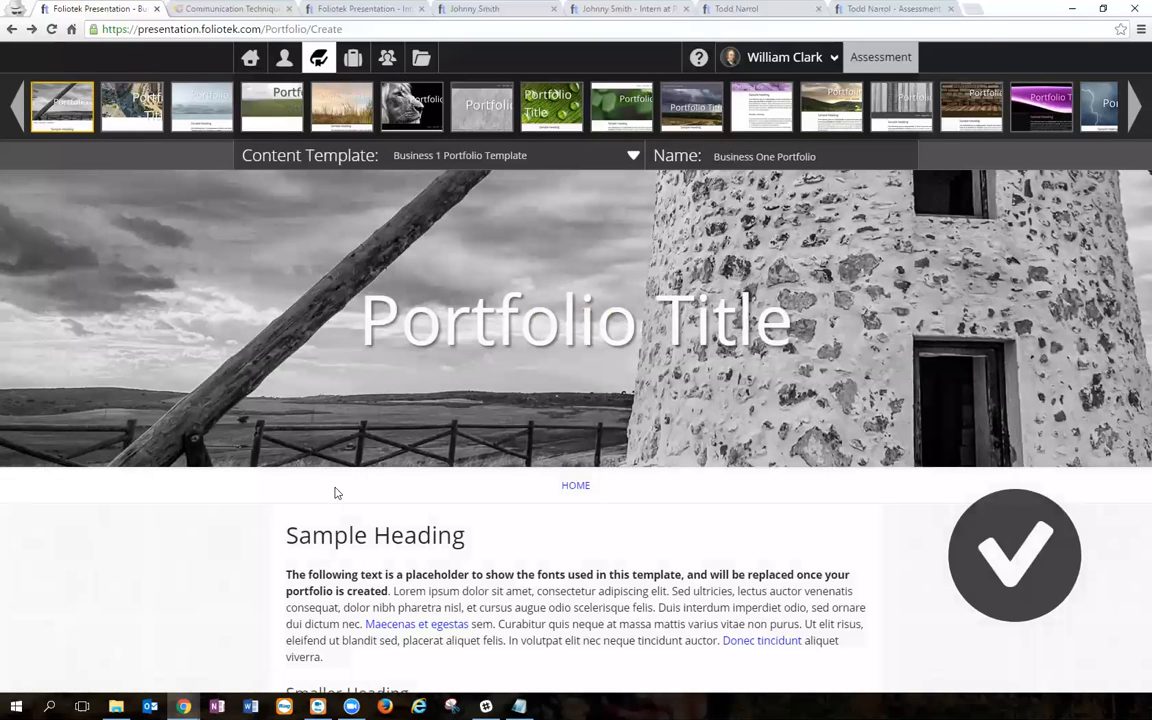
# Step: Return to the ePortfolios list and reopen Business One Portfolio for editing
pyautogui.hotkey('alt', 'Left')
pyautogui.hotkey('alt', 'Left')
pyautogui.hotkey('alt', 'Left')
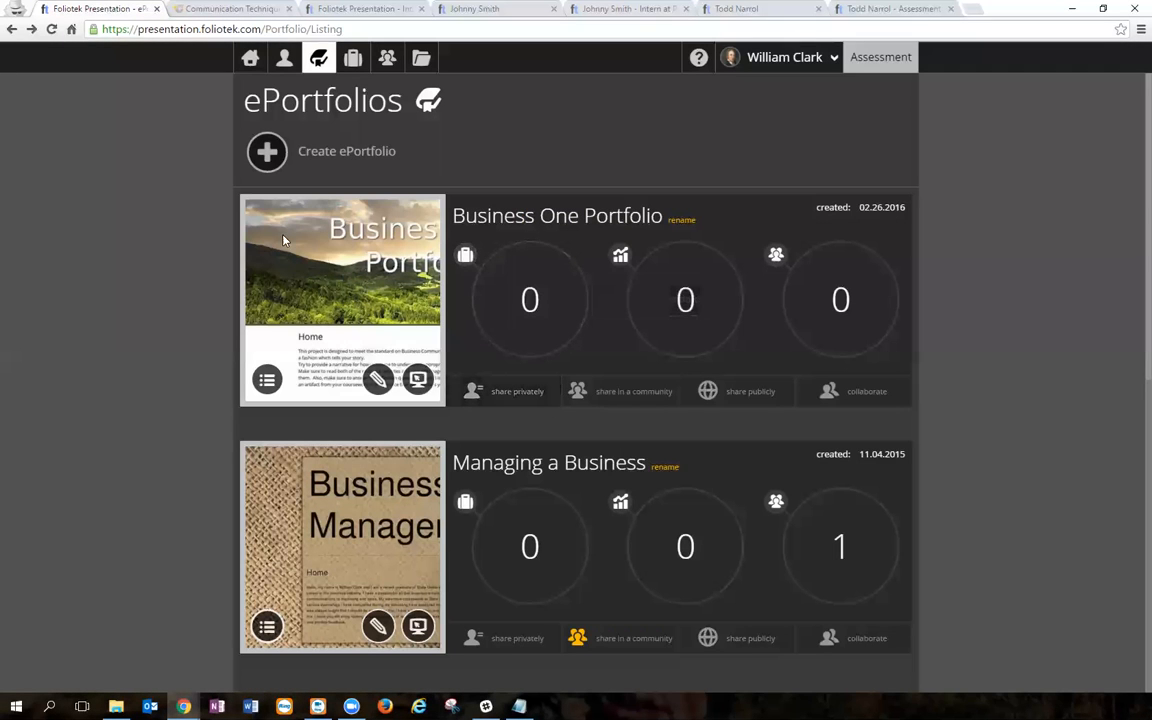
pyautogui.click(381, 383)
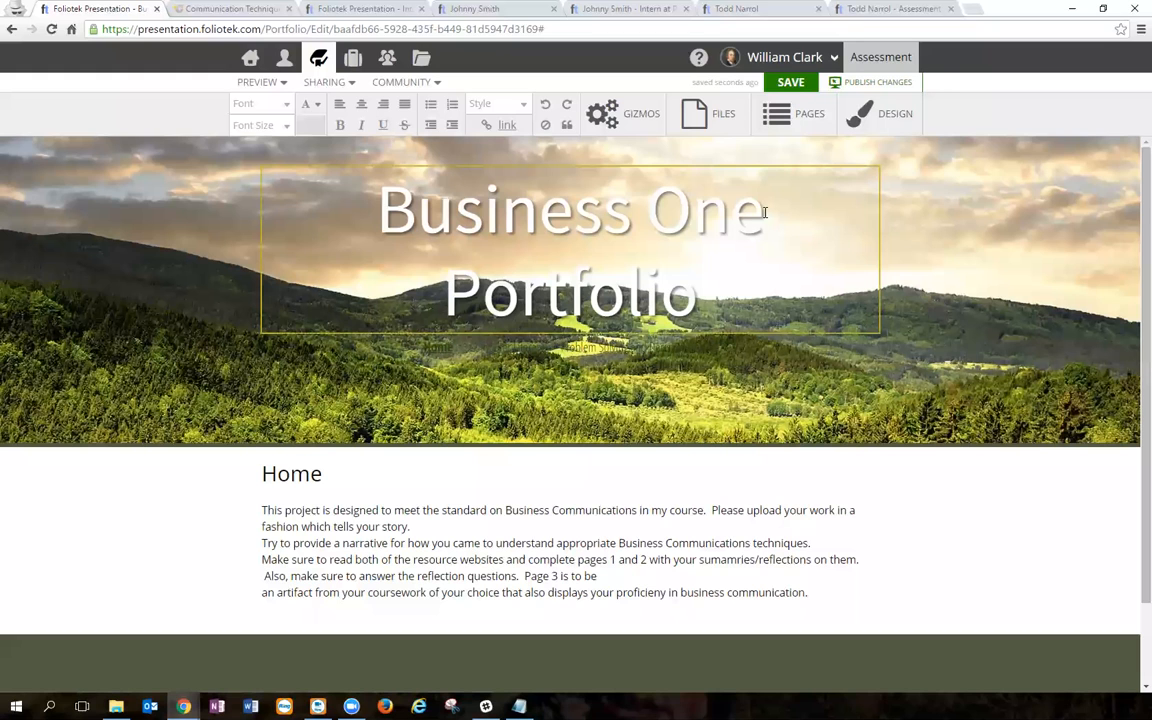
# Step: Apply the brown template with the wood-plank background to the portfolio
pyautogui.click(870, 124)
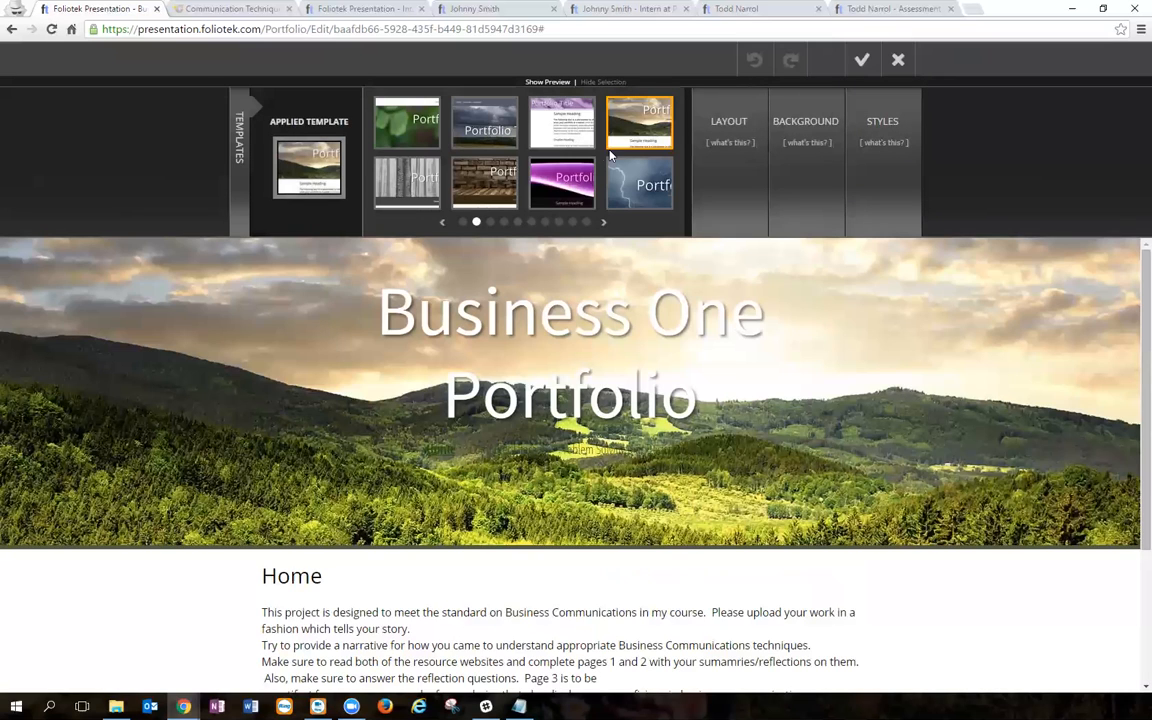
pyautogui.click(490, 222)
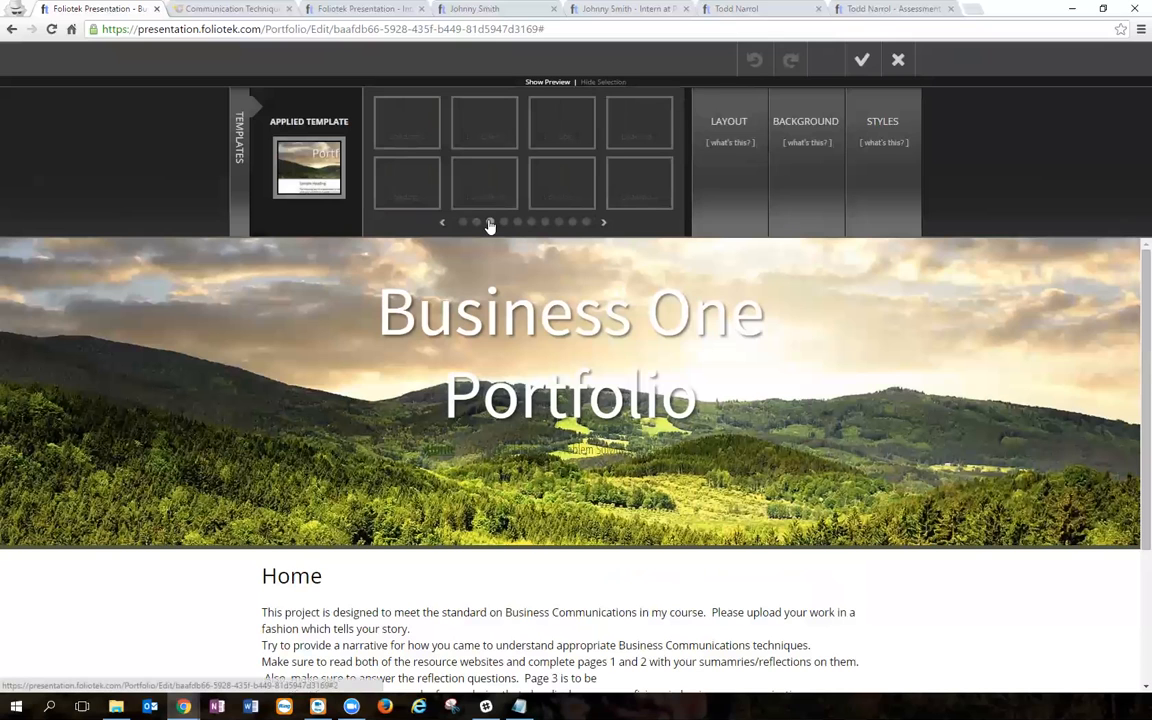
pyautogui.click(619, 190)
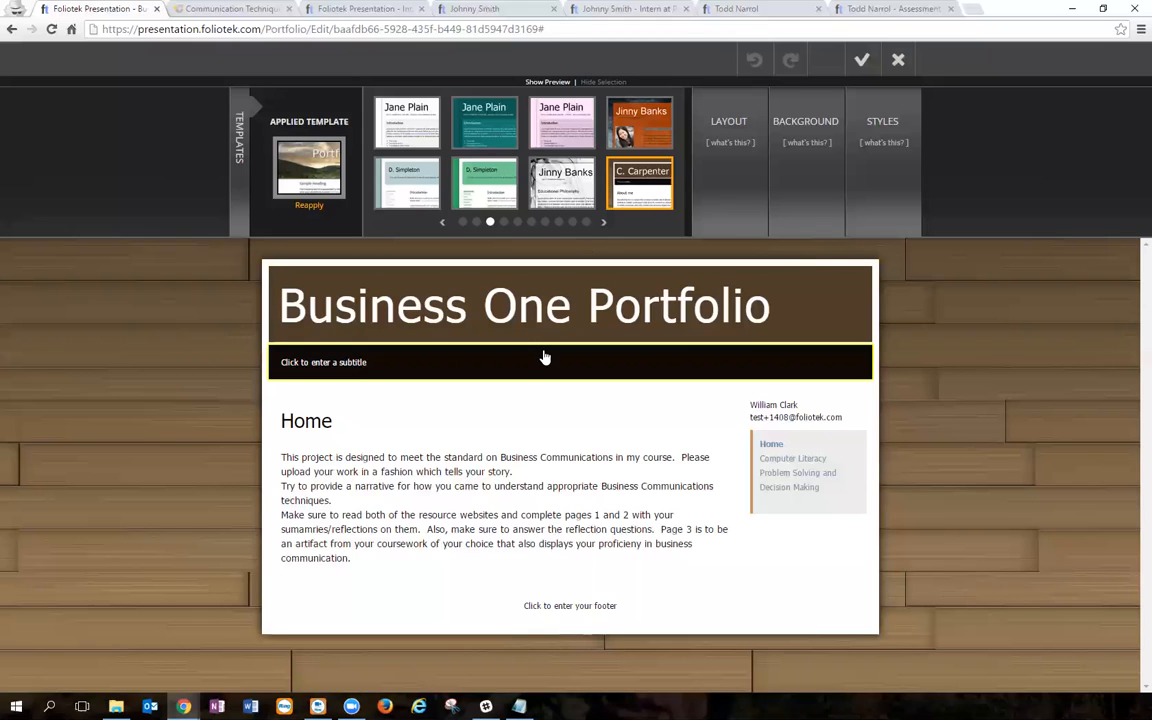
pyautogui.click(898, 60)
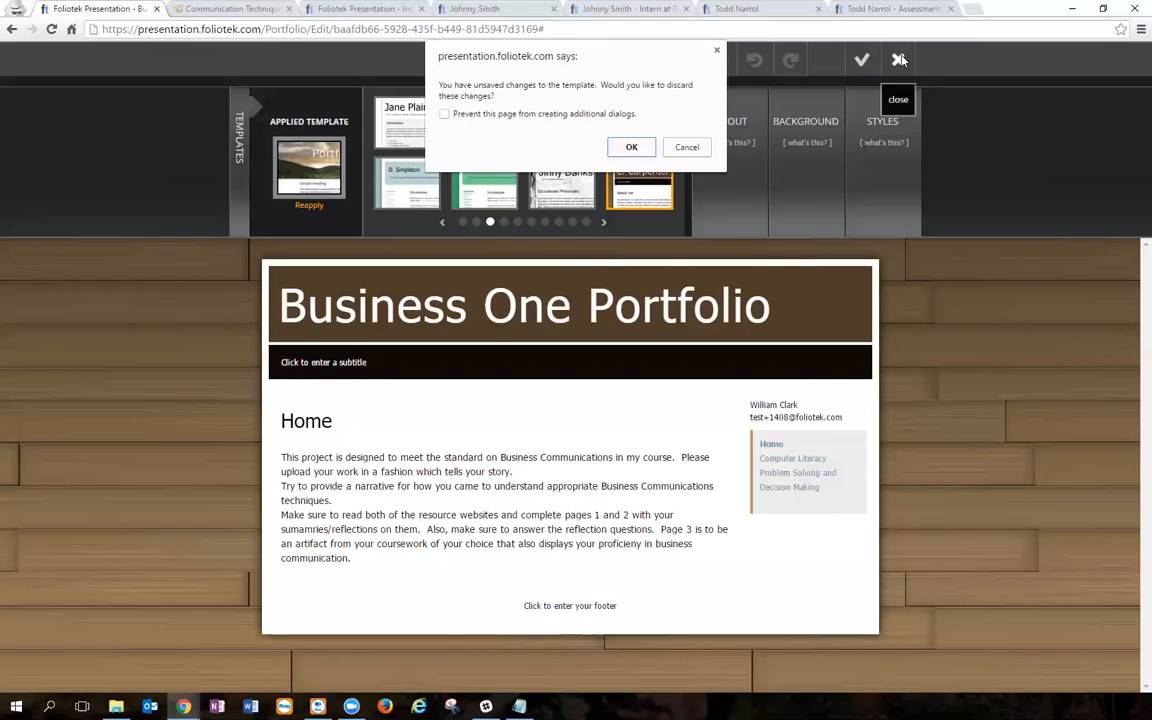
pyautogui.click(631, 147)
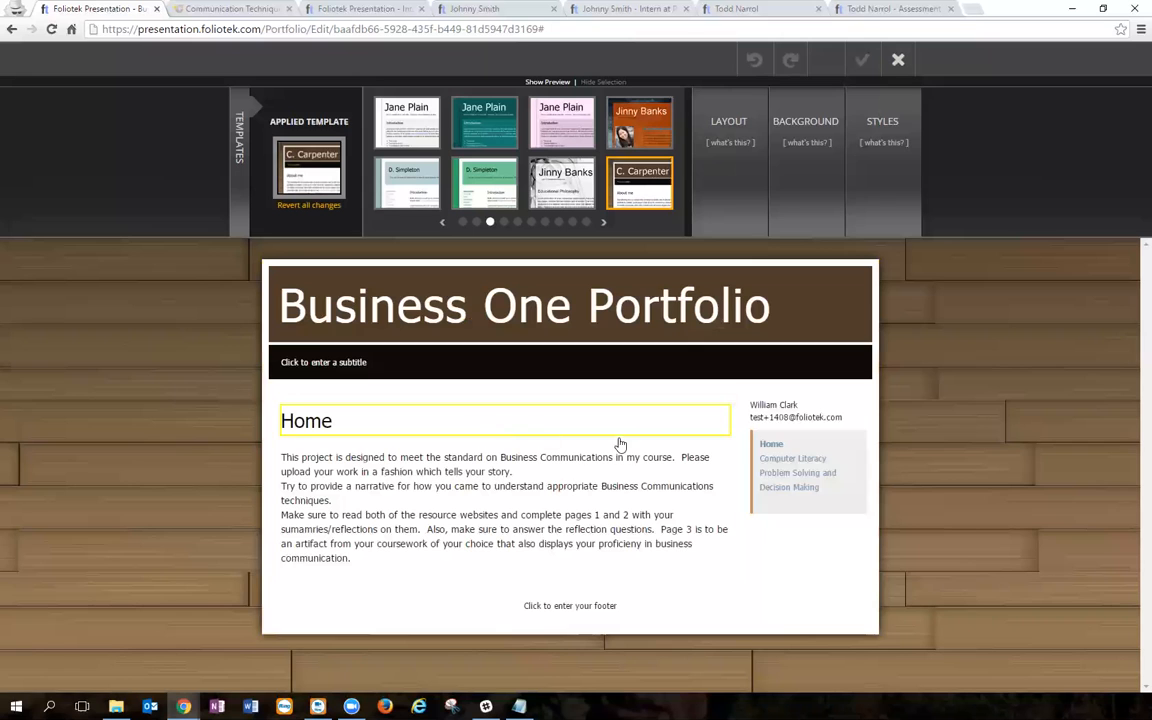
# Step: Check the Problem Solving and Decision Making and Computer Literacy pages in the design preview, and leave design editing without further changes
pyautogui.click(778, 473)
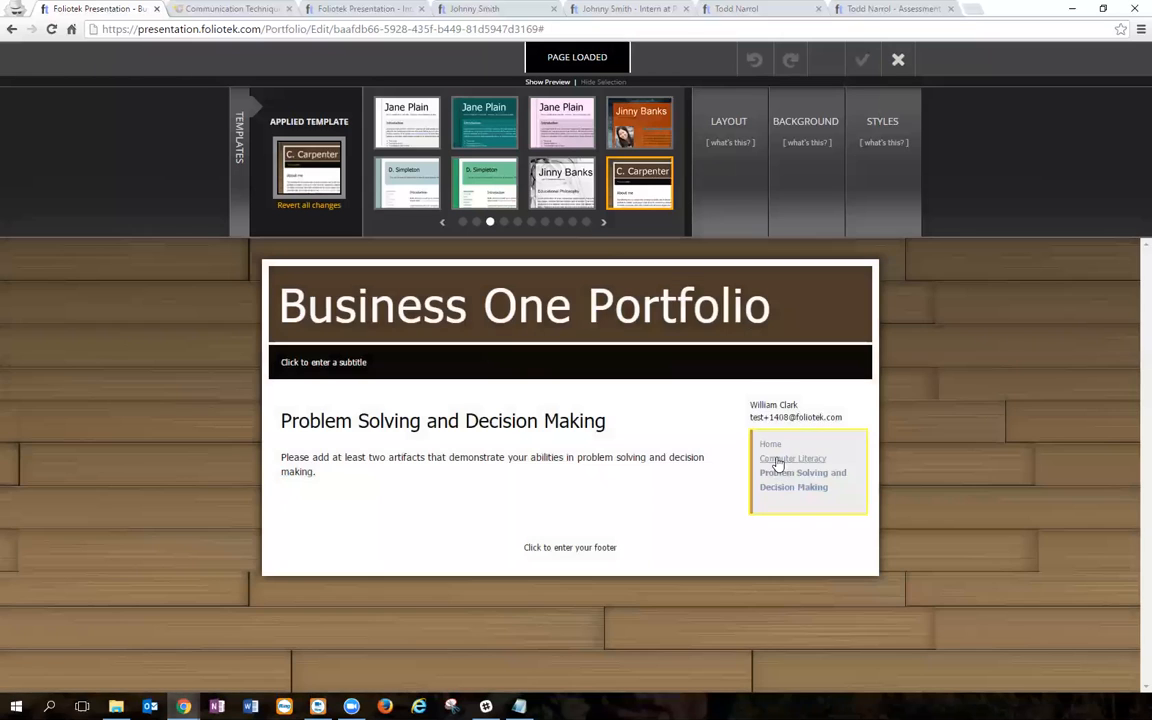
pyautogui.click(778, 460)
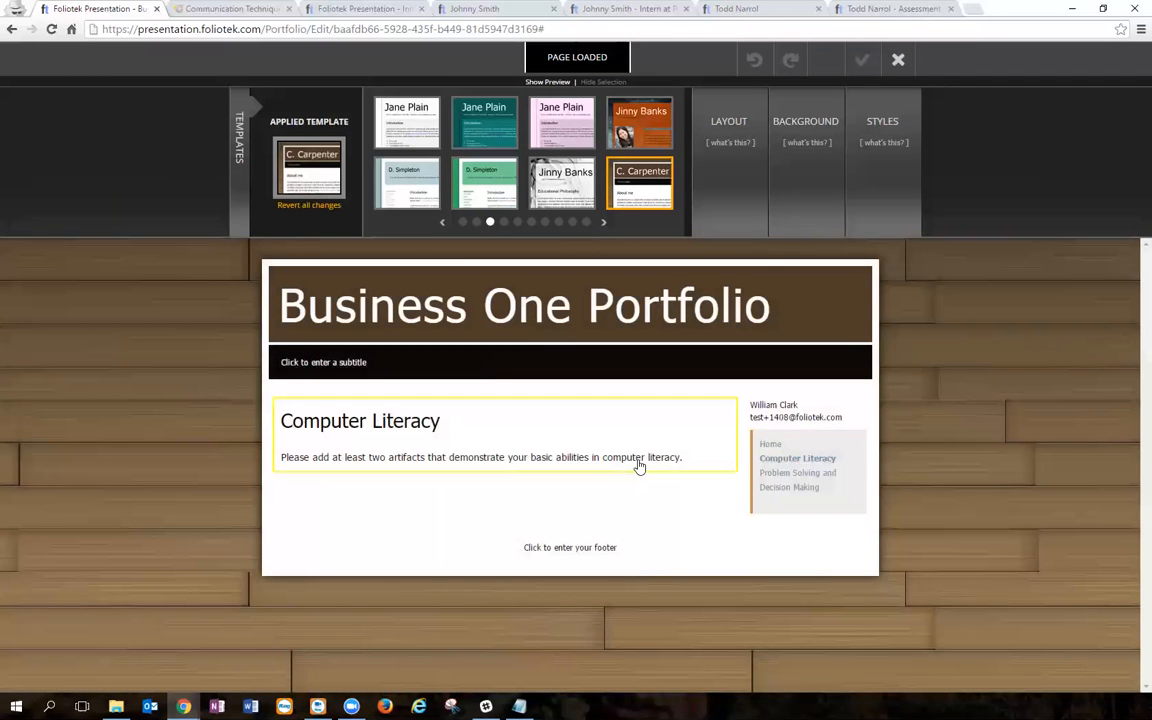
pyautogui.click(680, 459)
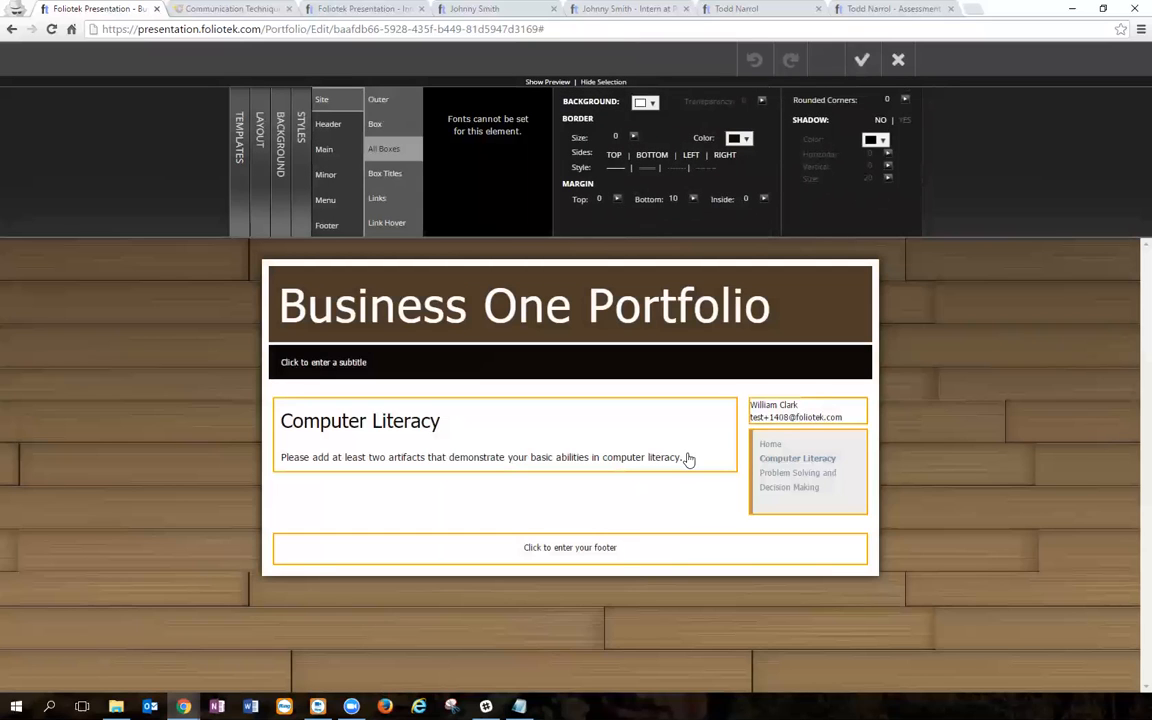
pyautogui.click(898, 59)
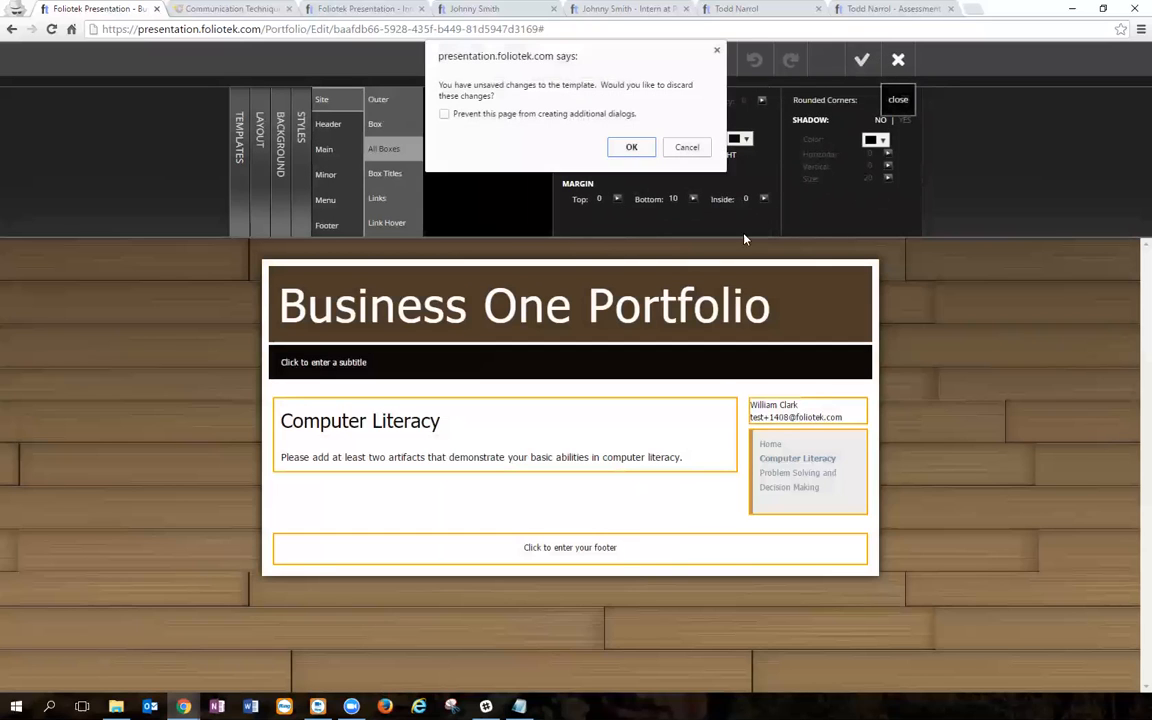
pyautogui.click(631, 147)
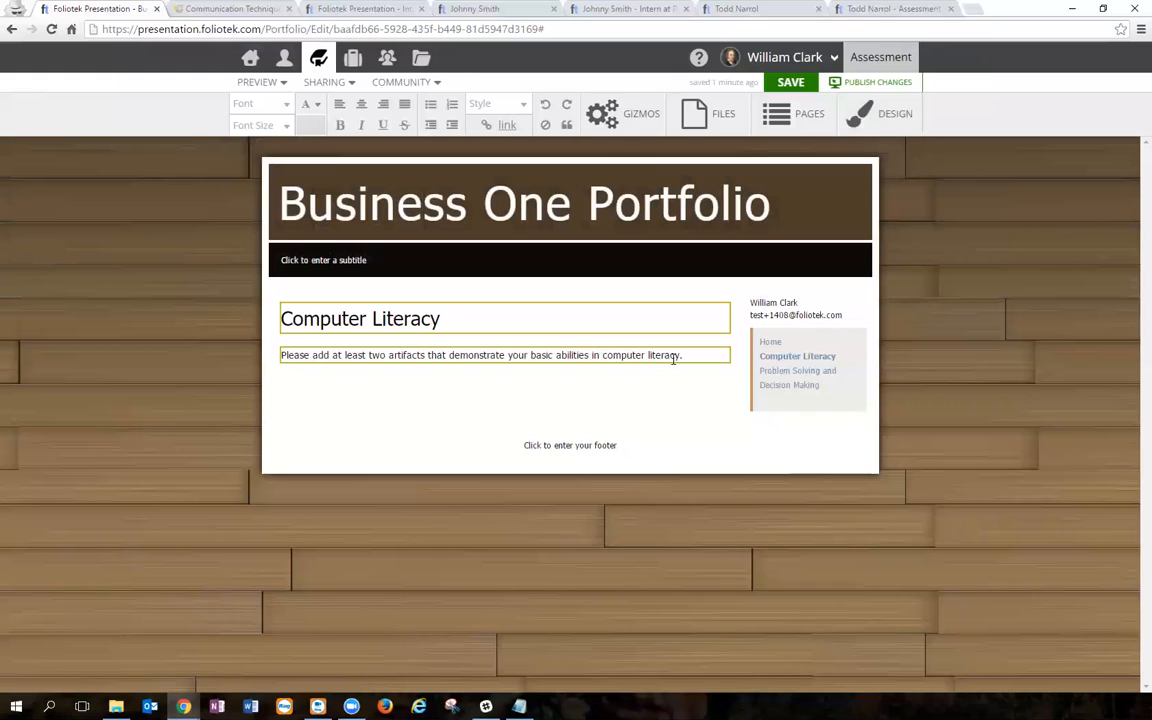
# Step: Delete the placeholder instruction text under the heading on the Computer Literacy page
pyautogui.click(681, 356)
pyautogui.moveTo(681, 356); pyautogui.dragTo(265, 358)
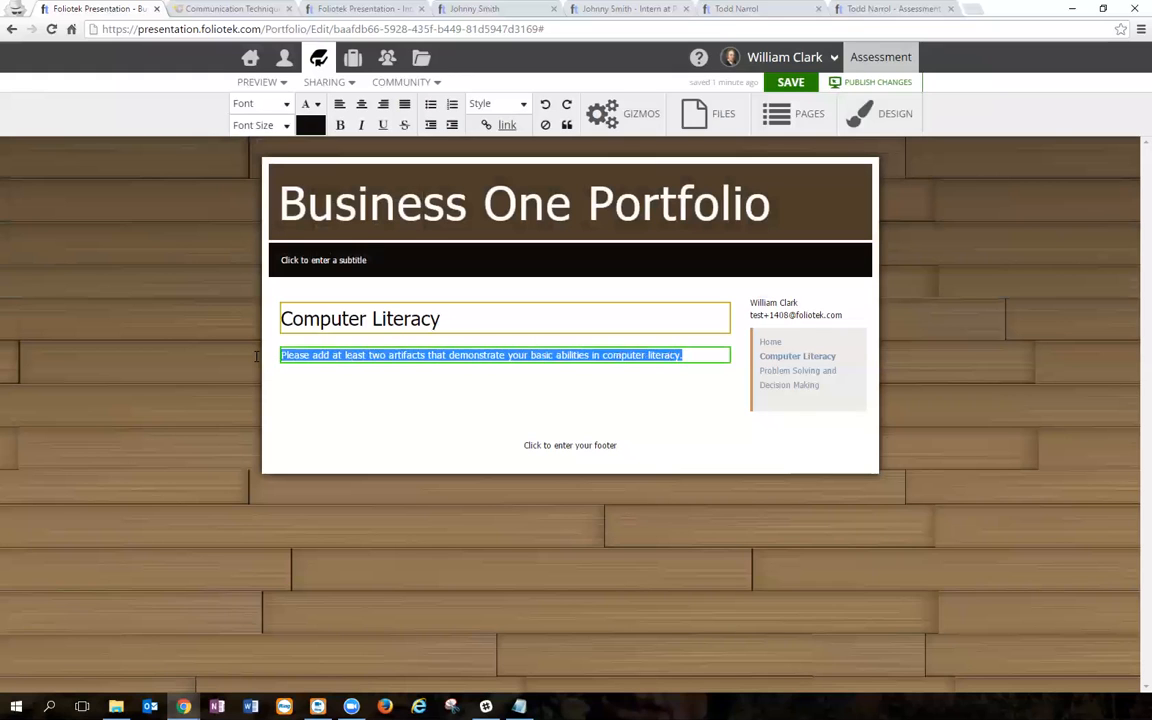
pyautogui.click(255, 363)
pyautogui.click(410, 358)
pyautogui.moveTo(697, 355); pyautogui.dragTo(301, 350)
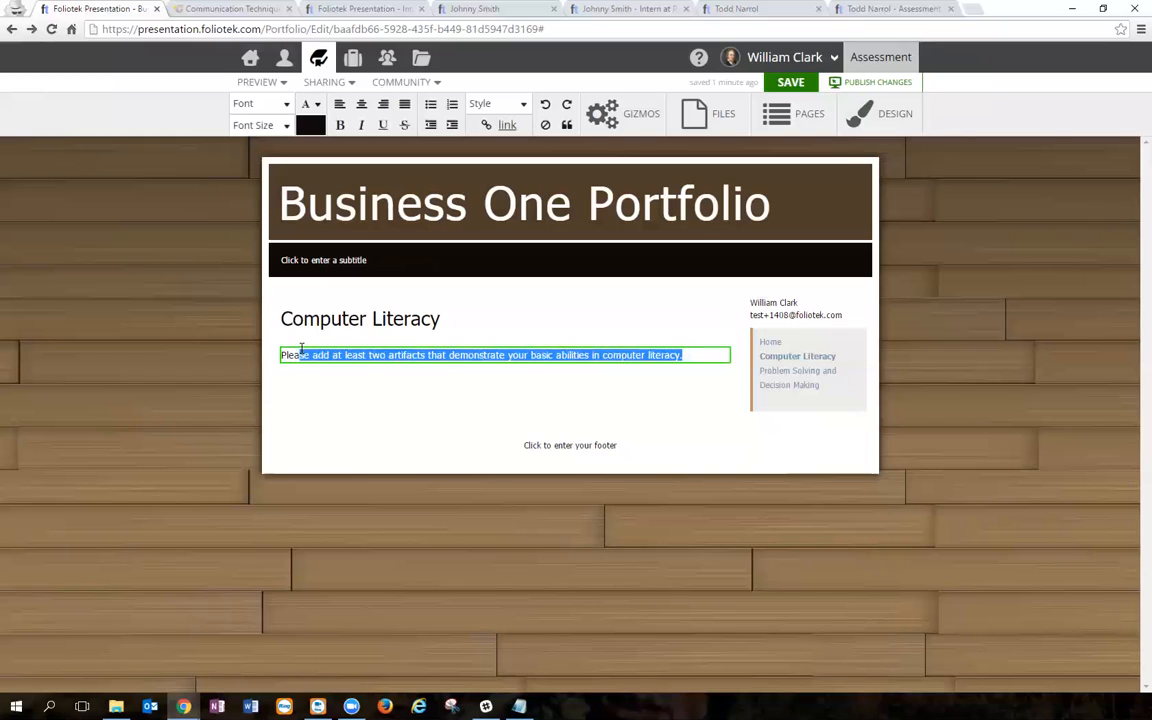
pyautogui.press('BackSpace')
pyautogui.press('BackSpace')
pyautogui.press('BackSpace')
pyautogui.press('BackSpace')
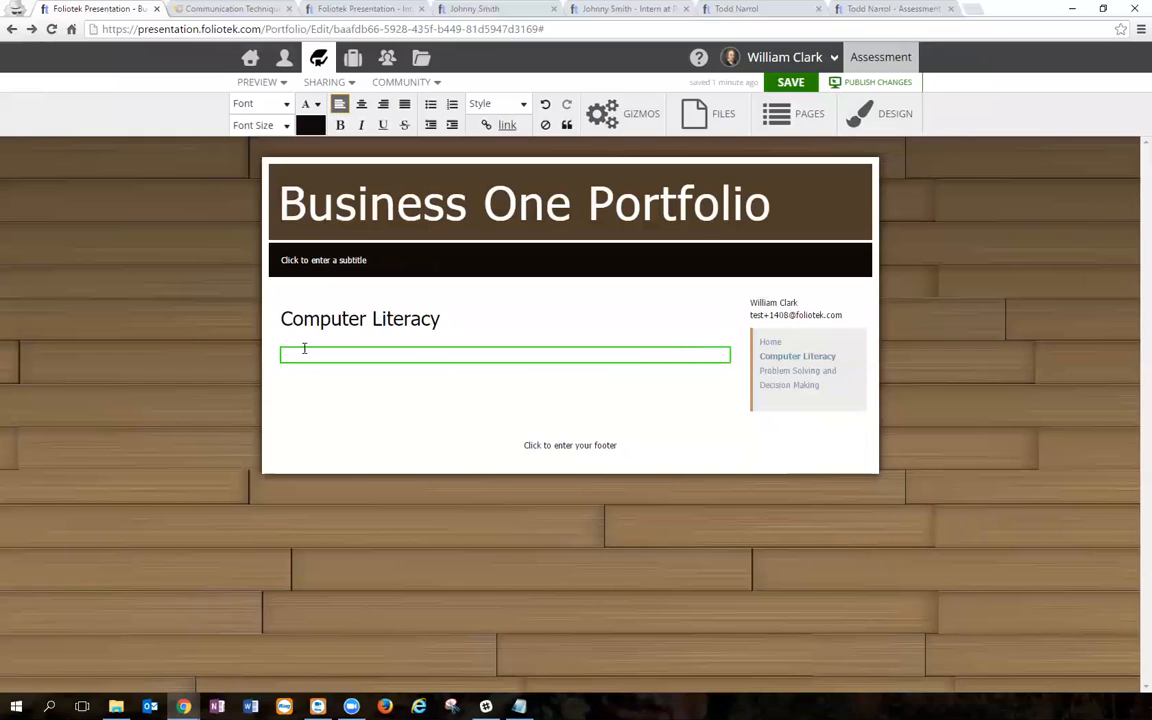
# Step: Add blank lines to the Computer Literacy text area and insert the Persuasive Essay project there
pyautogui.press('Return')
pyautogui.press('Return')
pyautogui.press('Return')
pyautogui.press('Return')
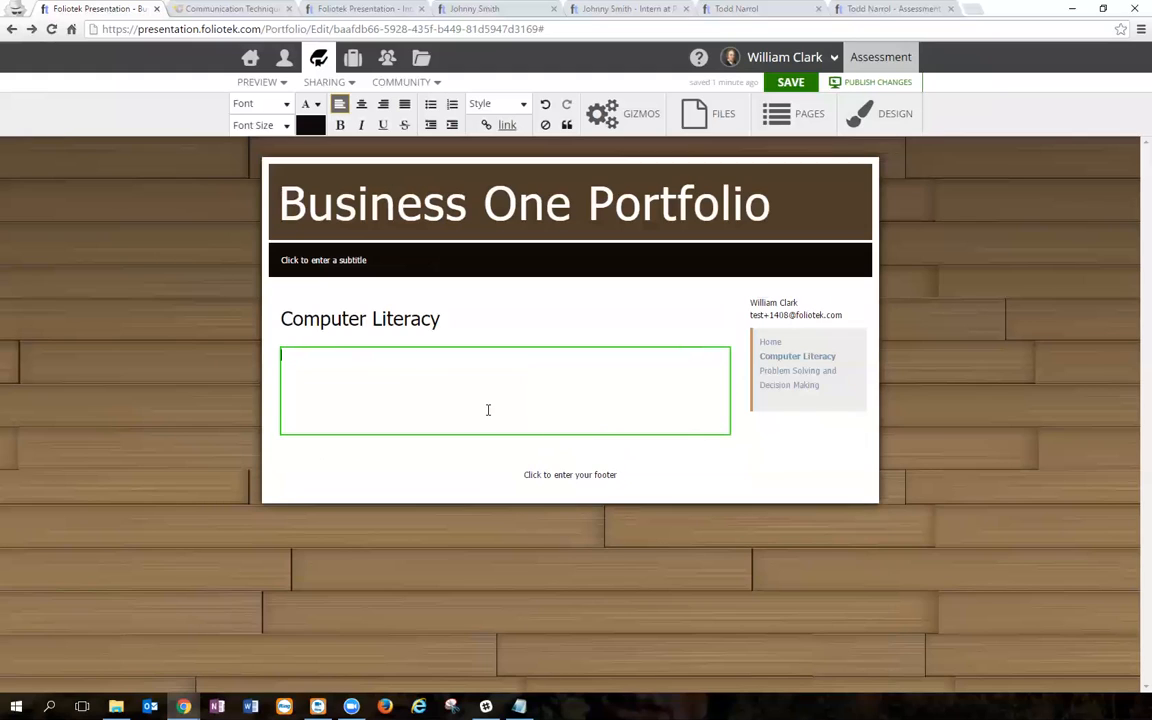
pyautogui.click(719, 131)
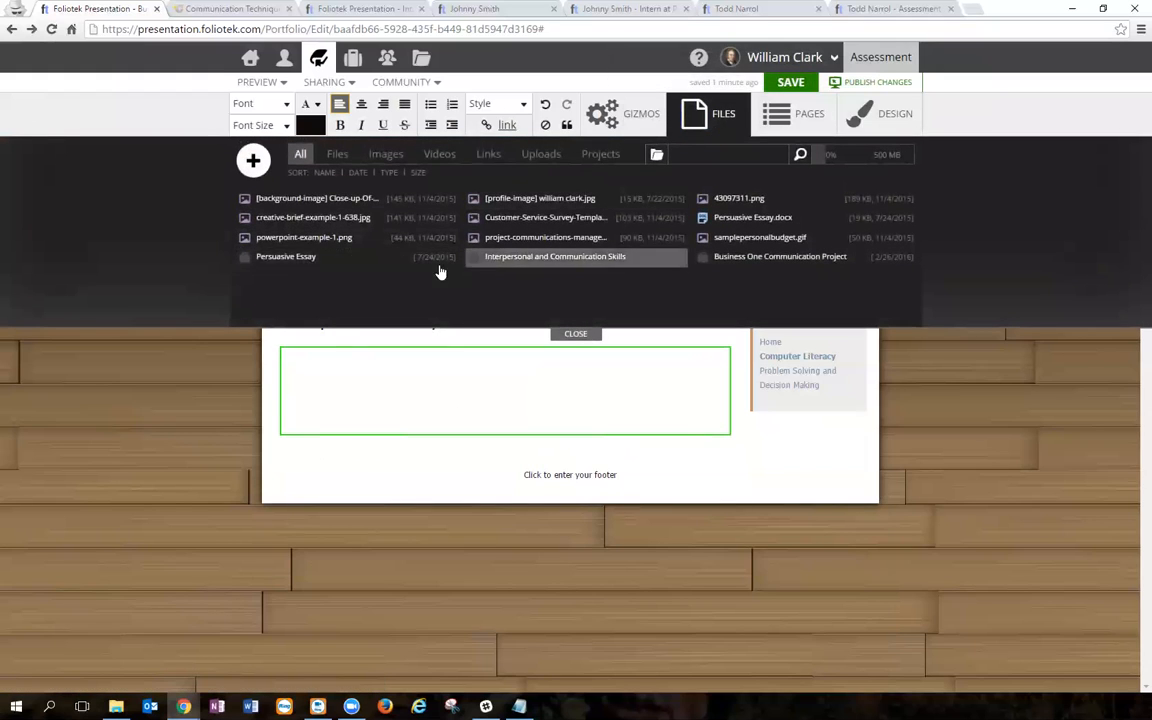
pyautogui.moveTo(350, 258); pyautogui.dragTo(376, 380)
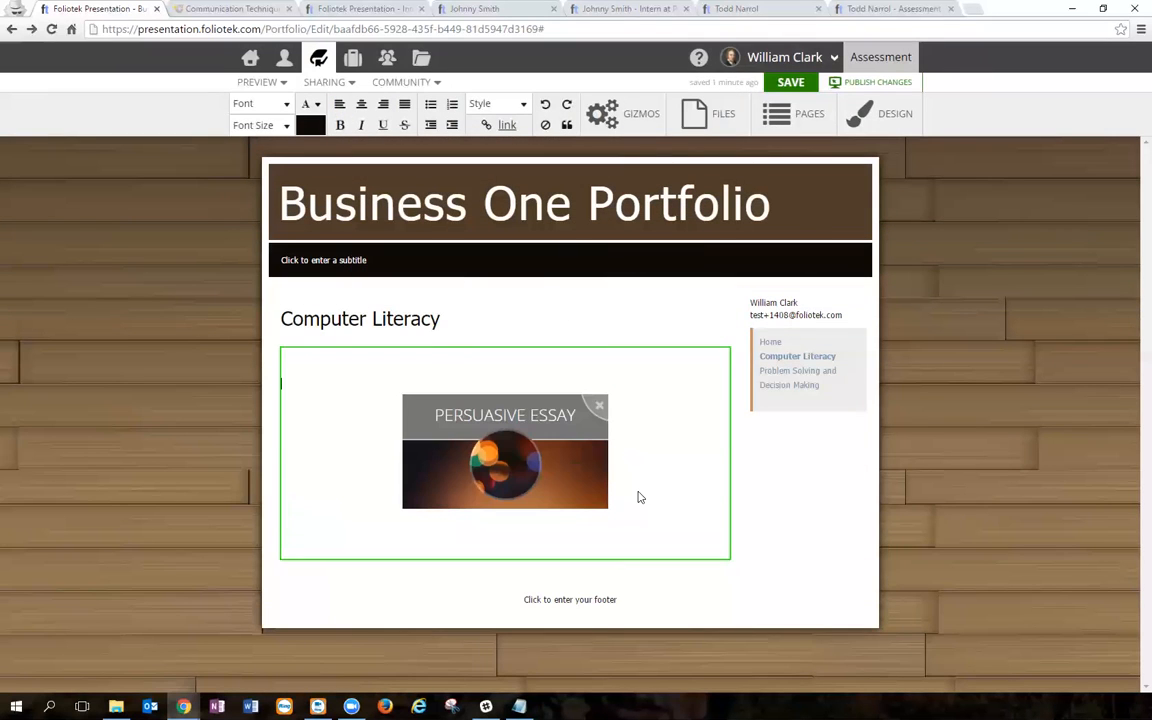
# Step: Insert the powerpoint-example-1.png image on a new line below the Persuasive Essay project
pyautogui.press('Return')
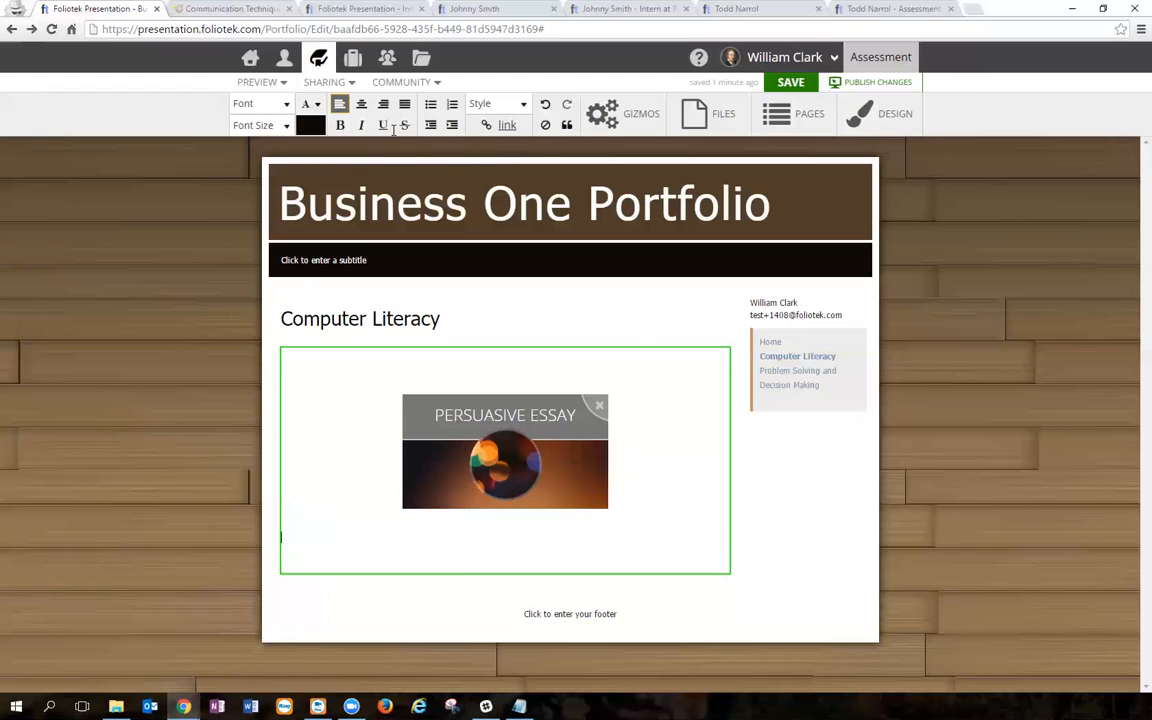
pyautogui.click(722, 118)
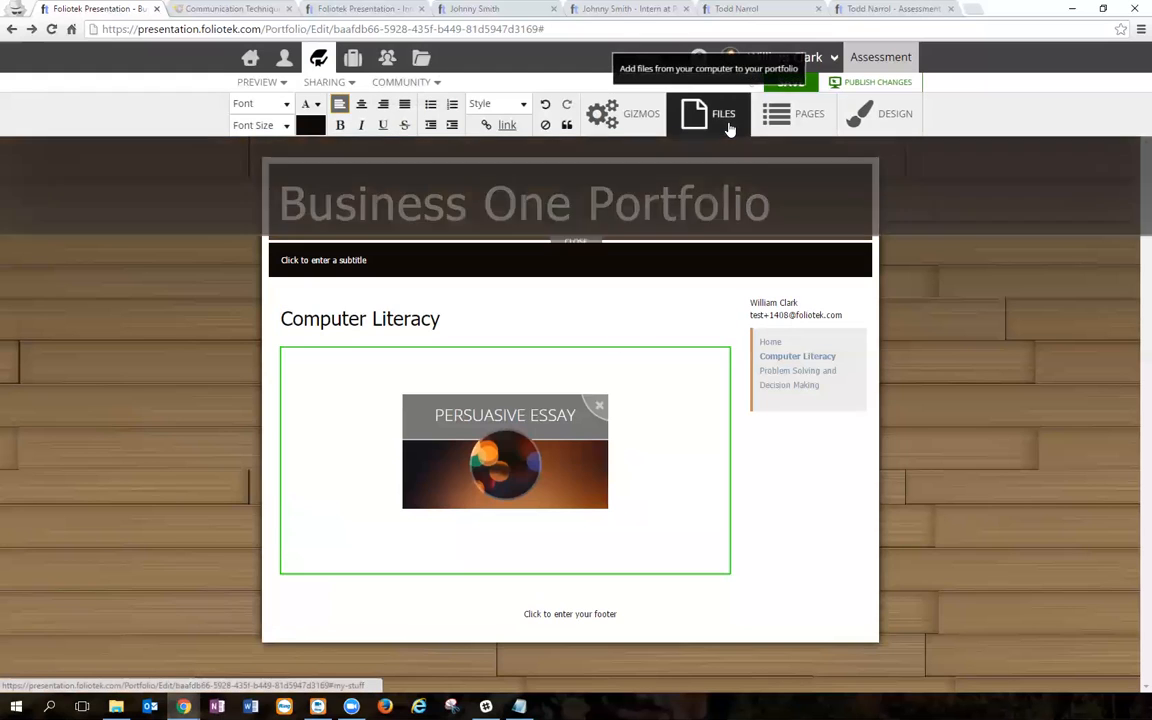
pyautogui.moveTo(342, 242); pyautogui.dragTo(435, 544)
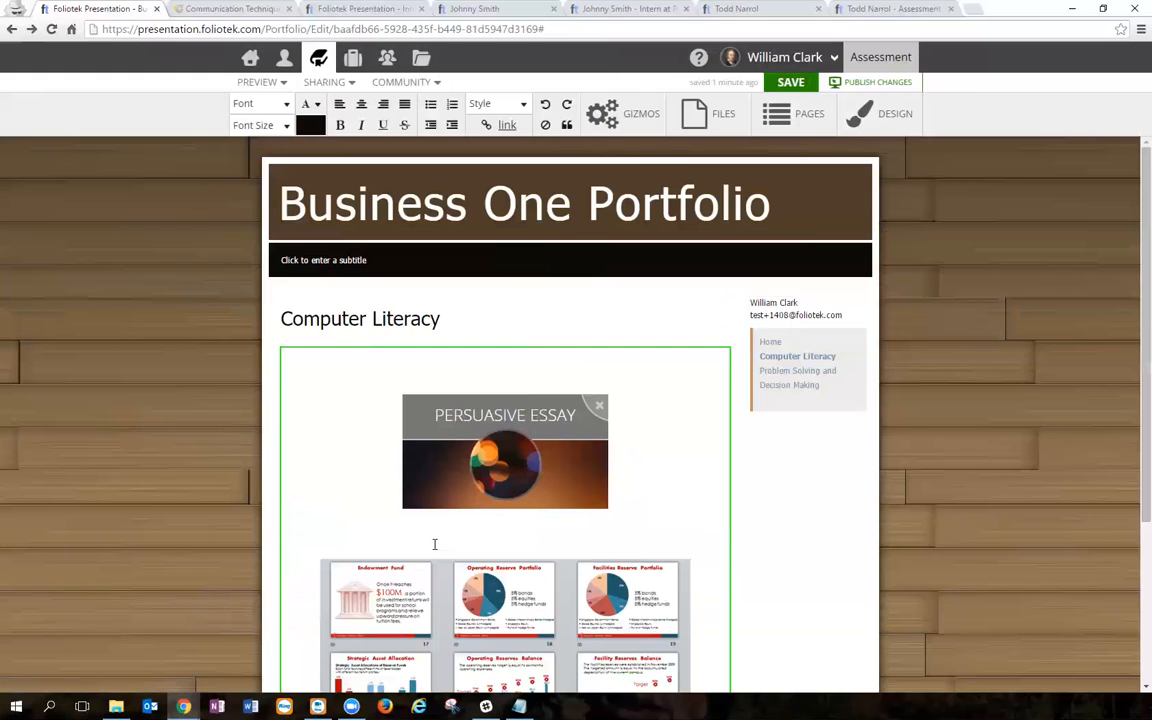
# Step: Go to the Problem Solving and Decision Making page and replace its placeholder text with blank lines
pyautogui.click(806, 386)
pyautogui.click(599, 350)
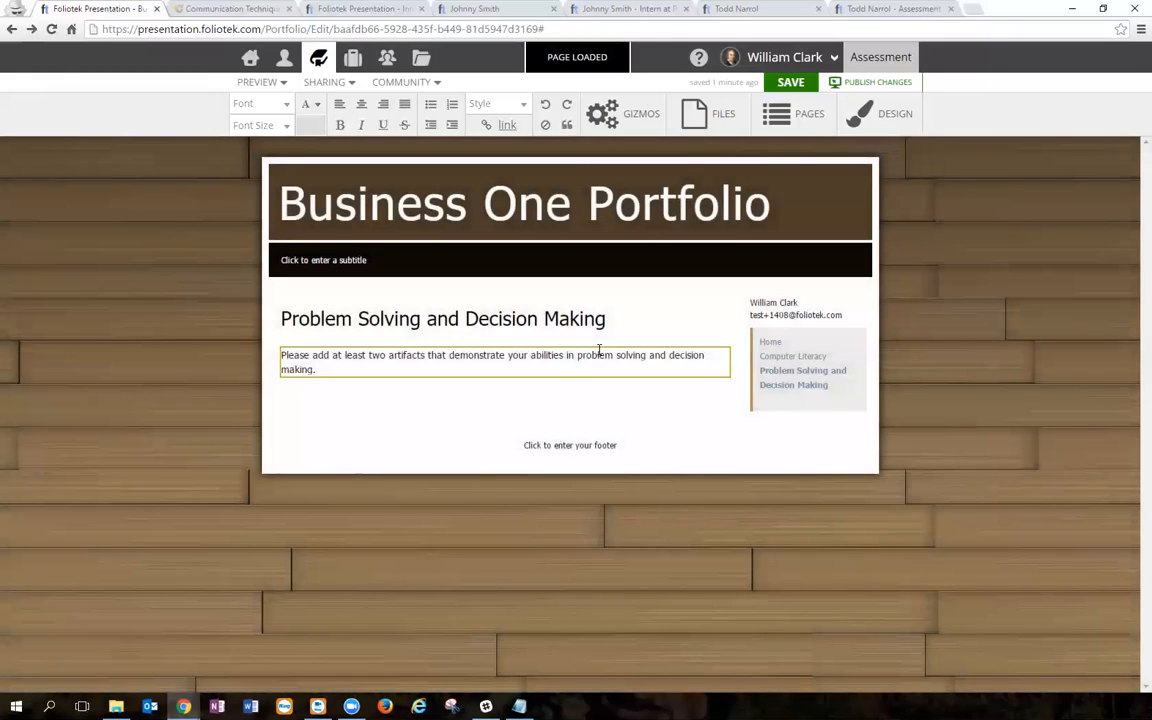
pyautogui.moveTo(704, 357); pyautogui.dragTo(284, 357)
pyautogui.press('BackSpace')
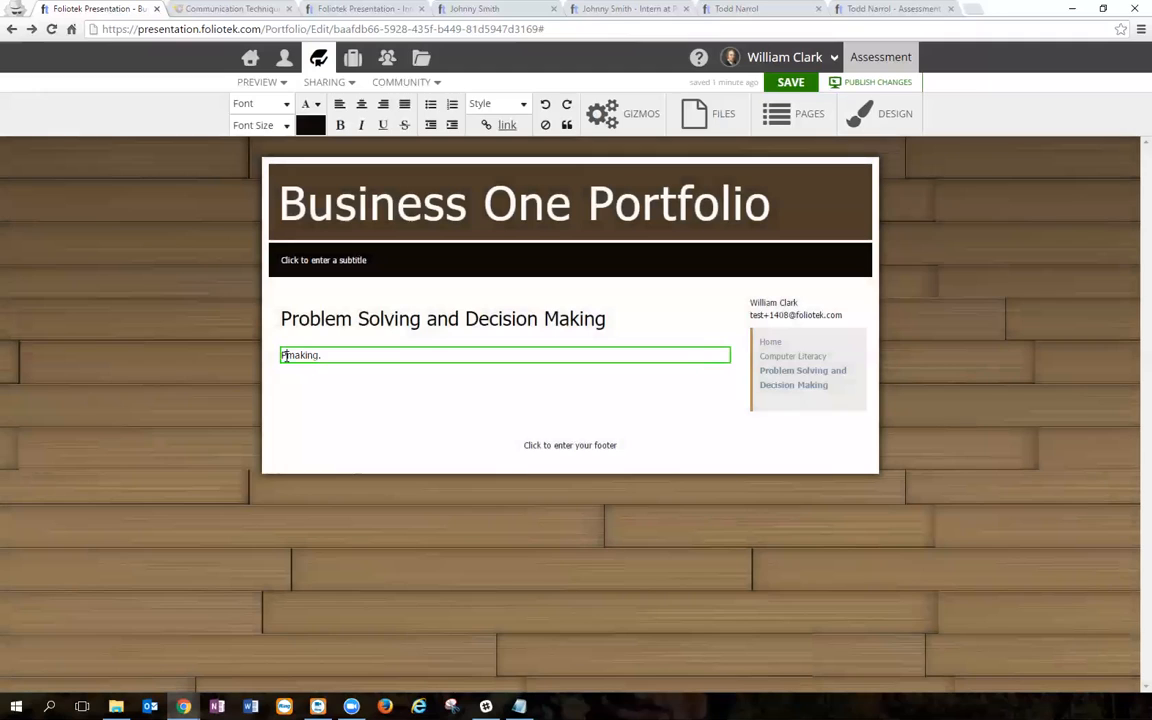
pyautogui.press('BackSpace')
pyautogui.press('BackSpace')
pyautogui.press('BackSpace')
pyautogui.press('BackSpace')
pyautogui.press('BackSpace')
pyautogui.press('BackSpace')
pyautogui.press('BackSpace')
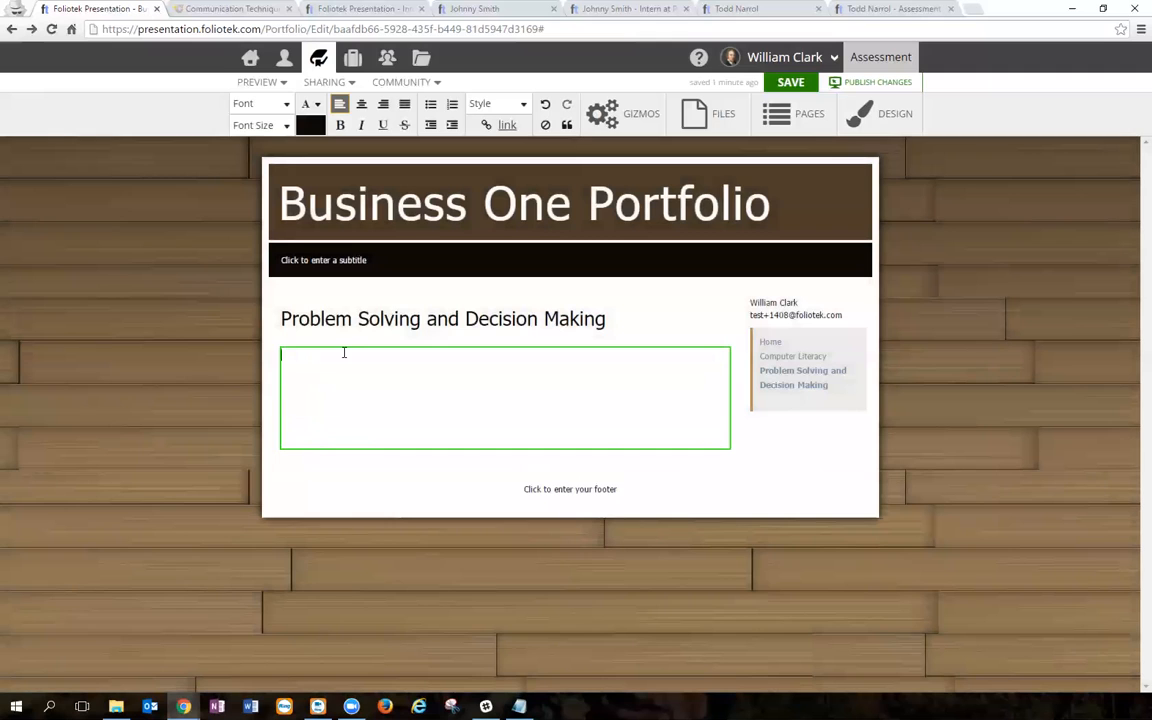
# Step: Embed Persuasive Essay.docx inline on the Problem Solving and Decision Making page and insert the Customer-Service-Survey image below it
pyautogui.click(717, 131)
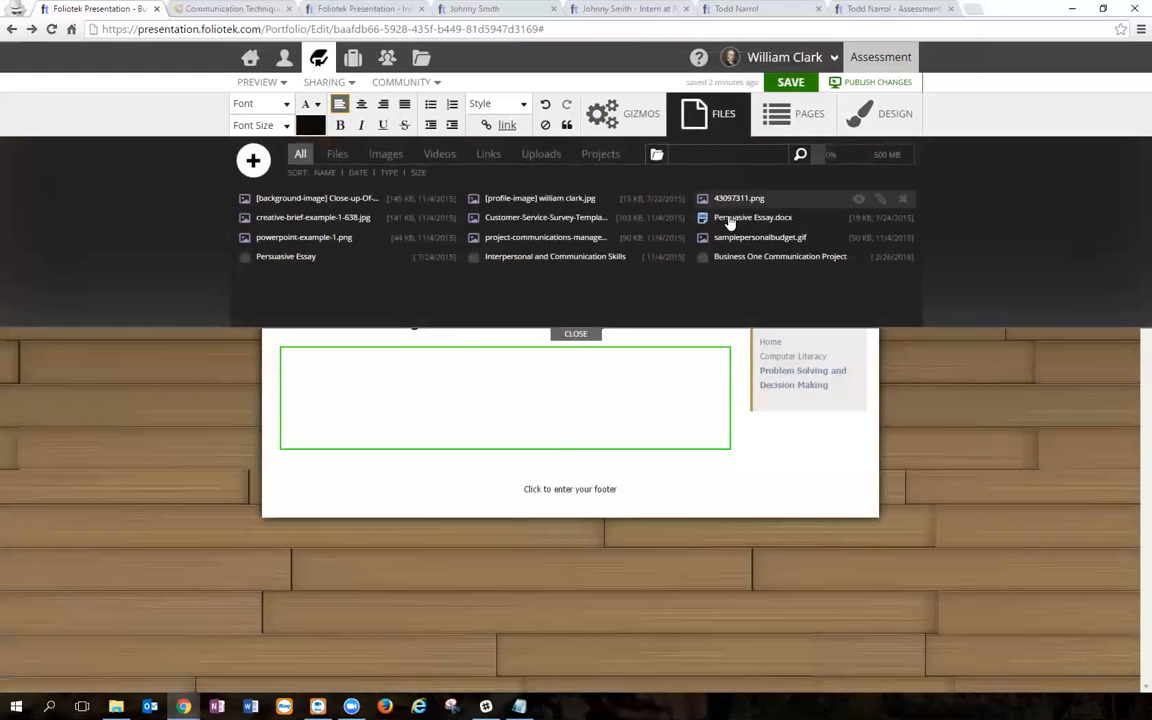
pyautogui.moveTo(733, 232); pyautogui.dragTo(445, 393)
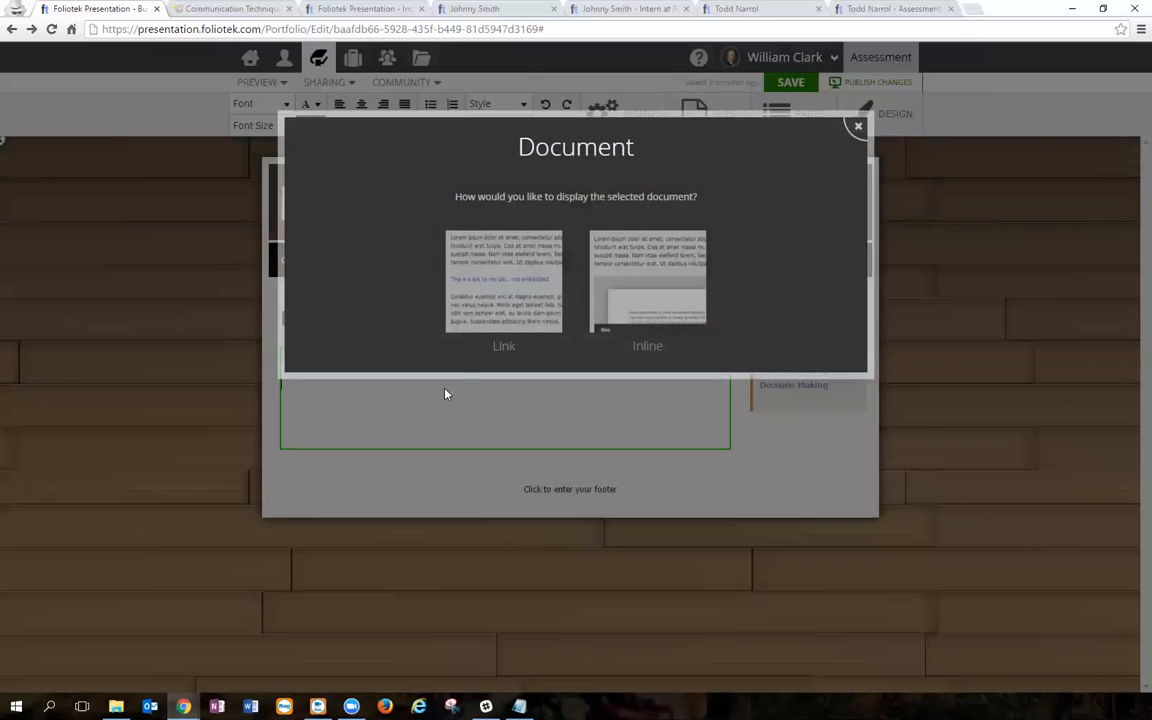
pyautogui.click(658, 273)
pyautogui.click(846, 291)
pyautogui.click(589, 482)
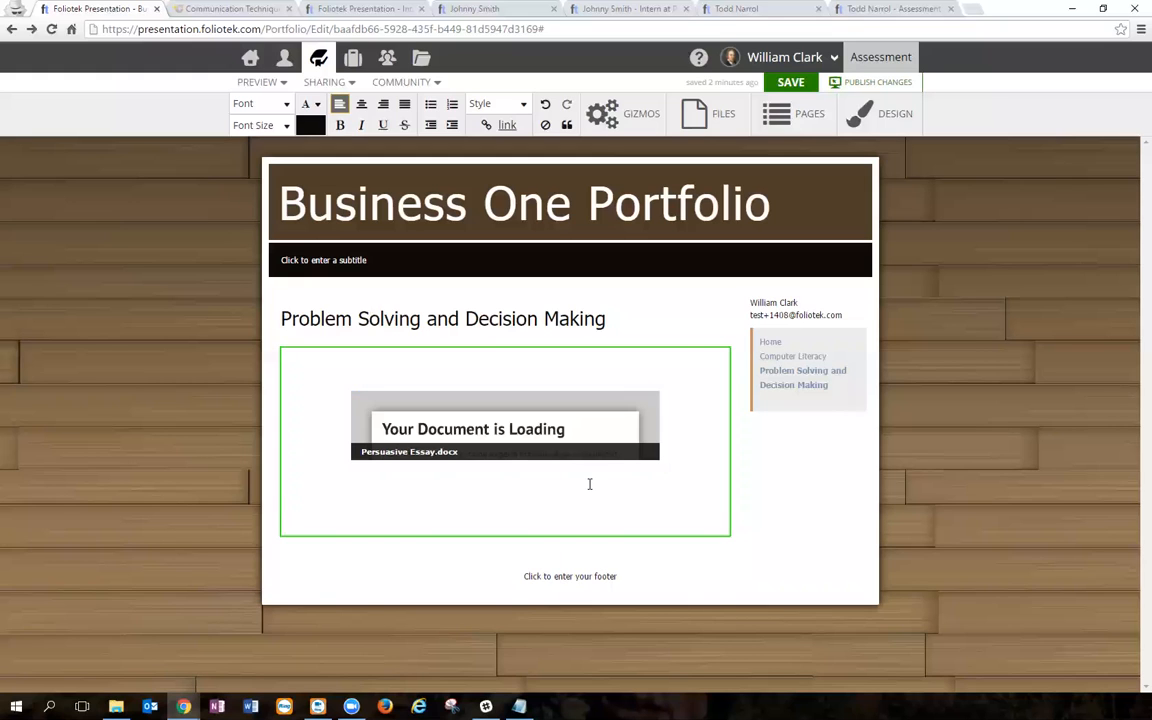
pyautogui.click(718, 116)
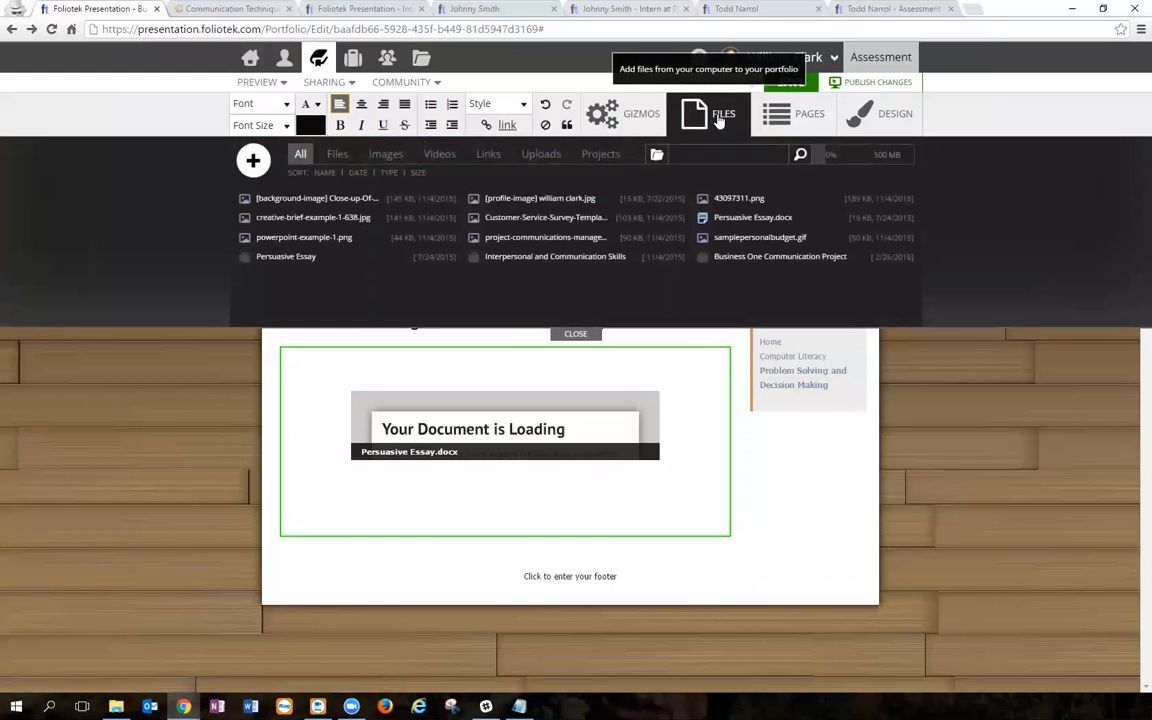
pyautogui.moveTo(545, 217); pyautogui.dragTo(435, 501)
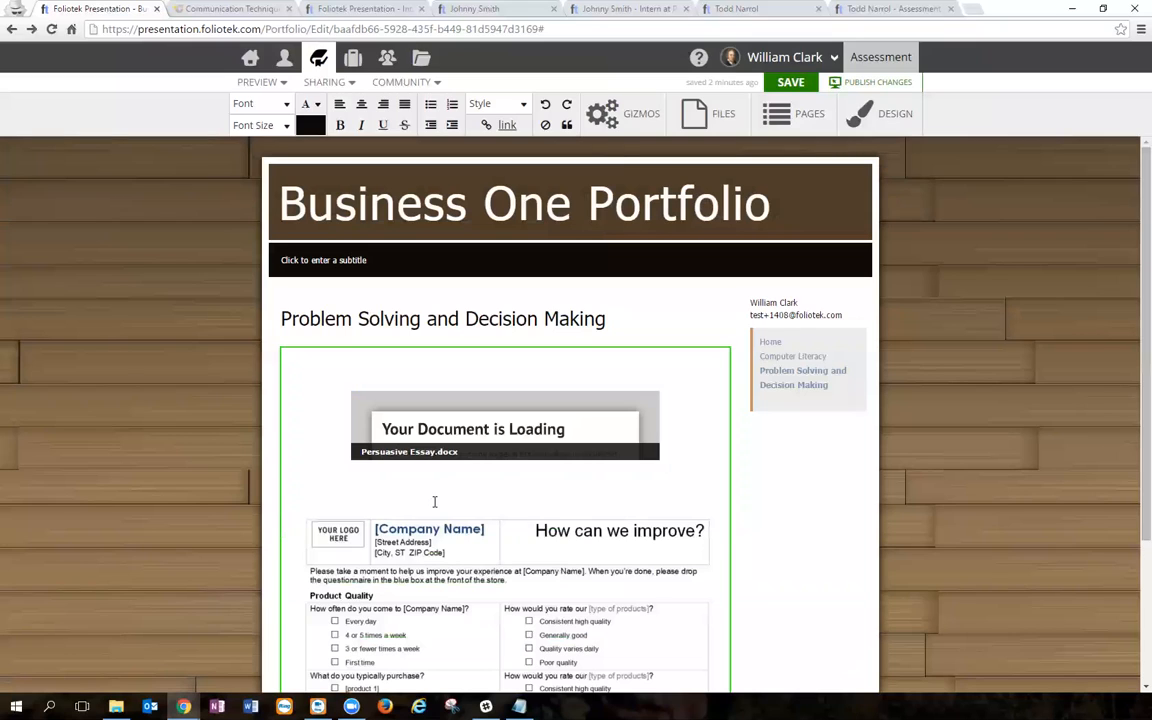
# Step: Make room above the embedded Persuasive Essay.docx and place a Video gizmo there
pyautogui.click(312, 364)
pyautogui.press('Return')
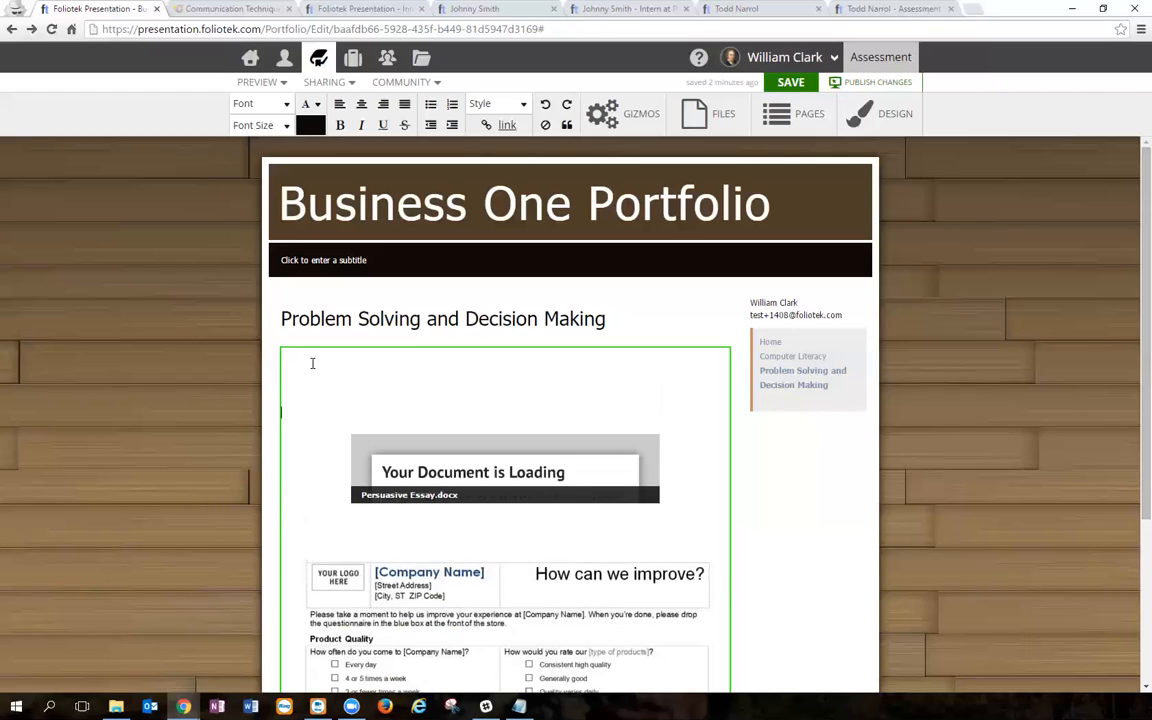
pyautogui.click(645, 118)
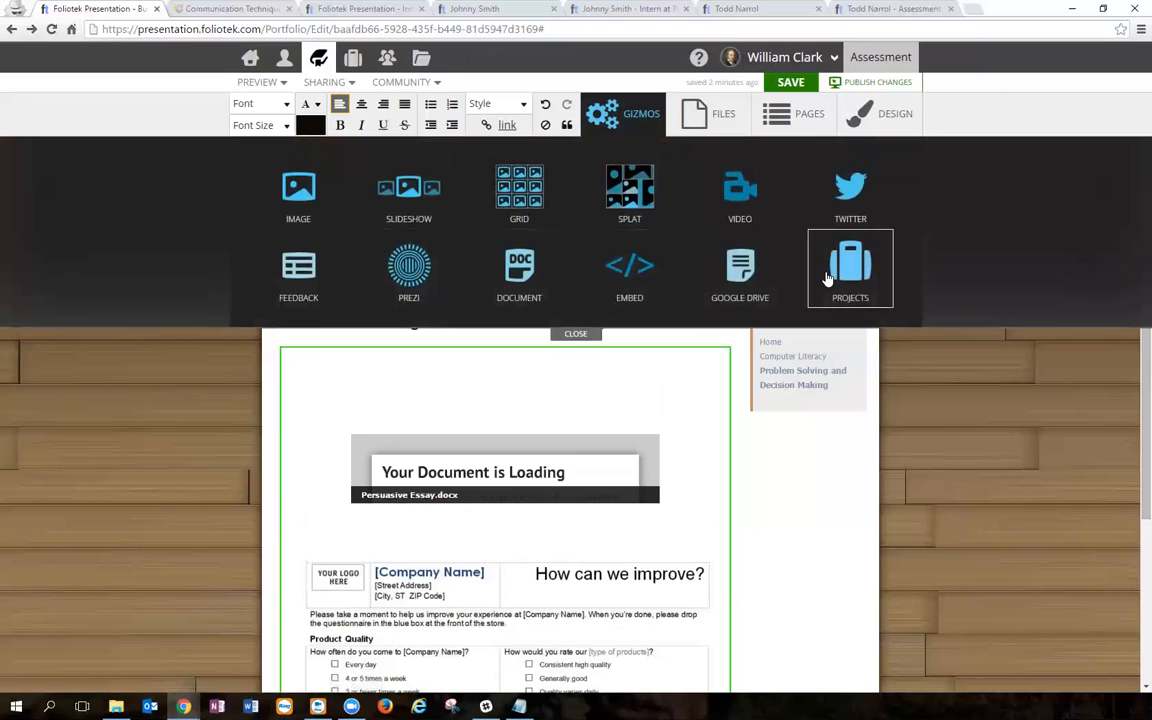
pyautogui.moveTo(743, 195); pyautogui.dragTo(488, 381)
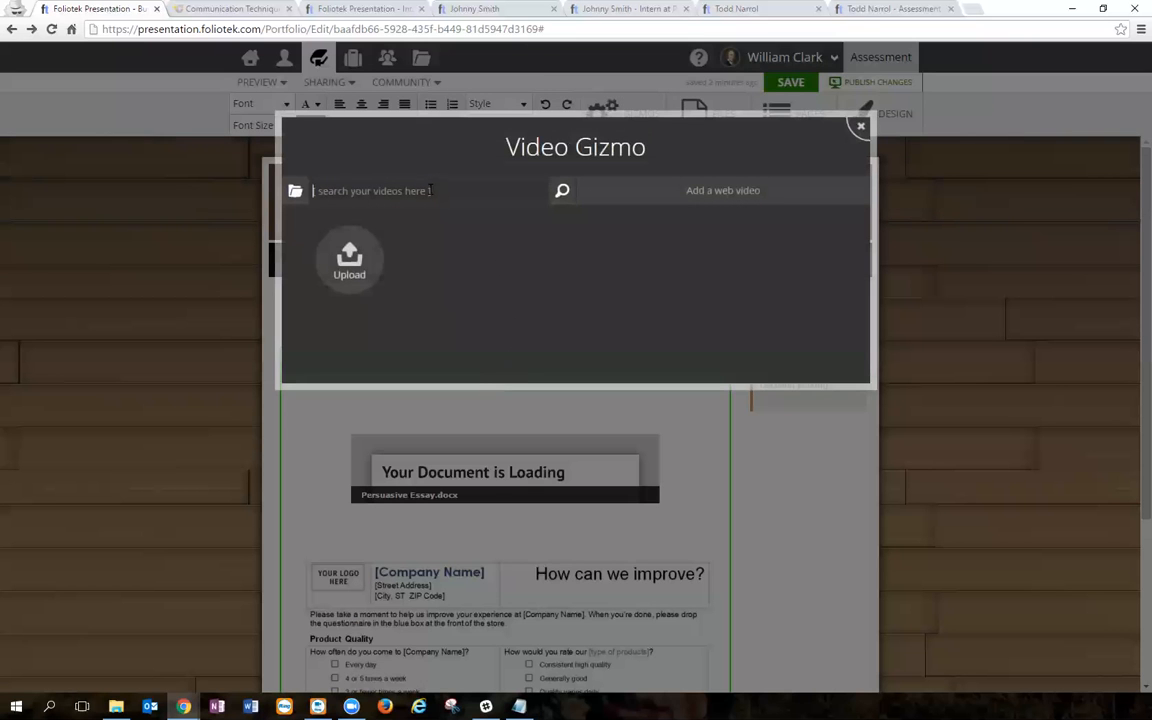
# Step: Open the bookmarked YouTube video "A Day in the Life of a Nurse" in a new tab, pause it and copy its URL
pyautogui.click(975, 8)
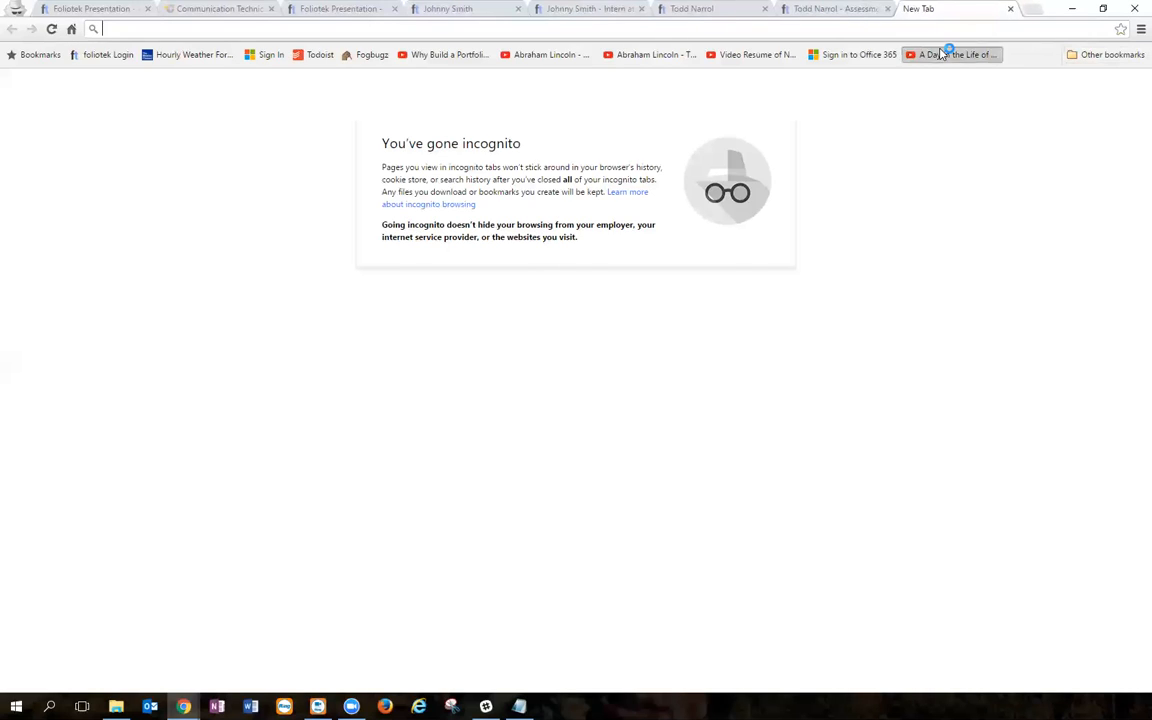
pyautogui.click(950, 54)
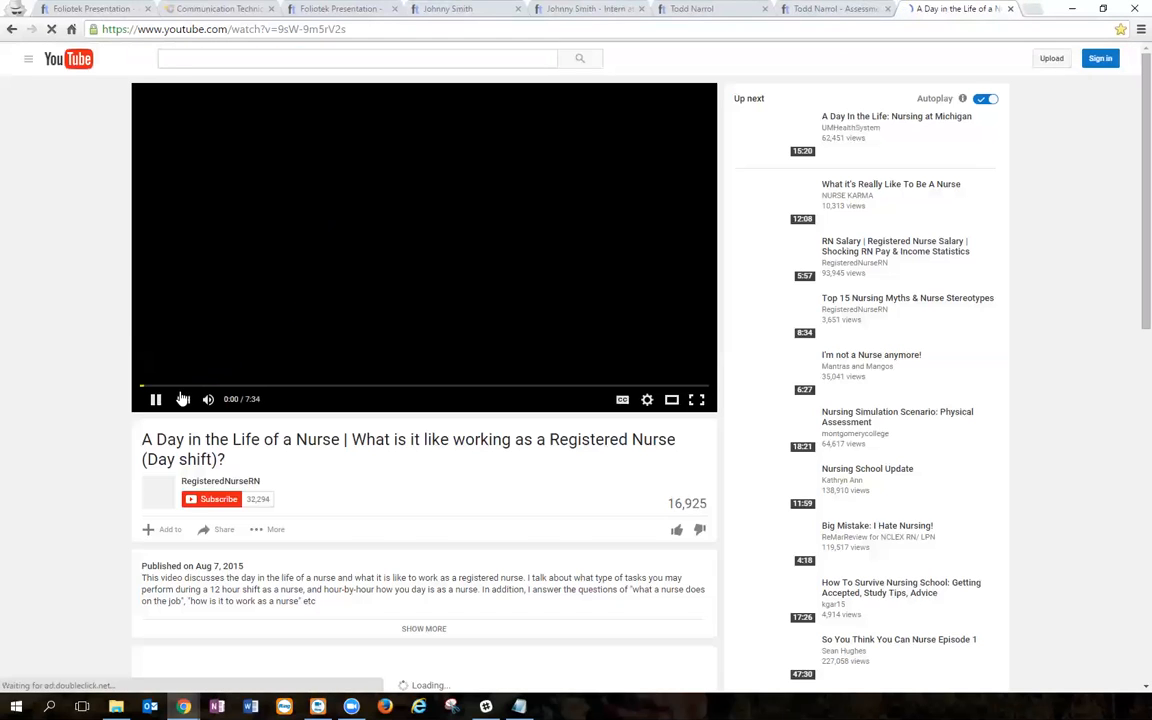
pyautogui.click(154, 399)
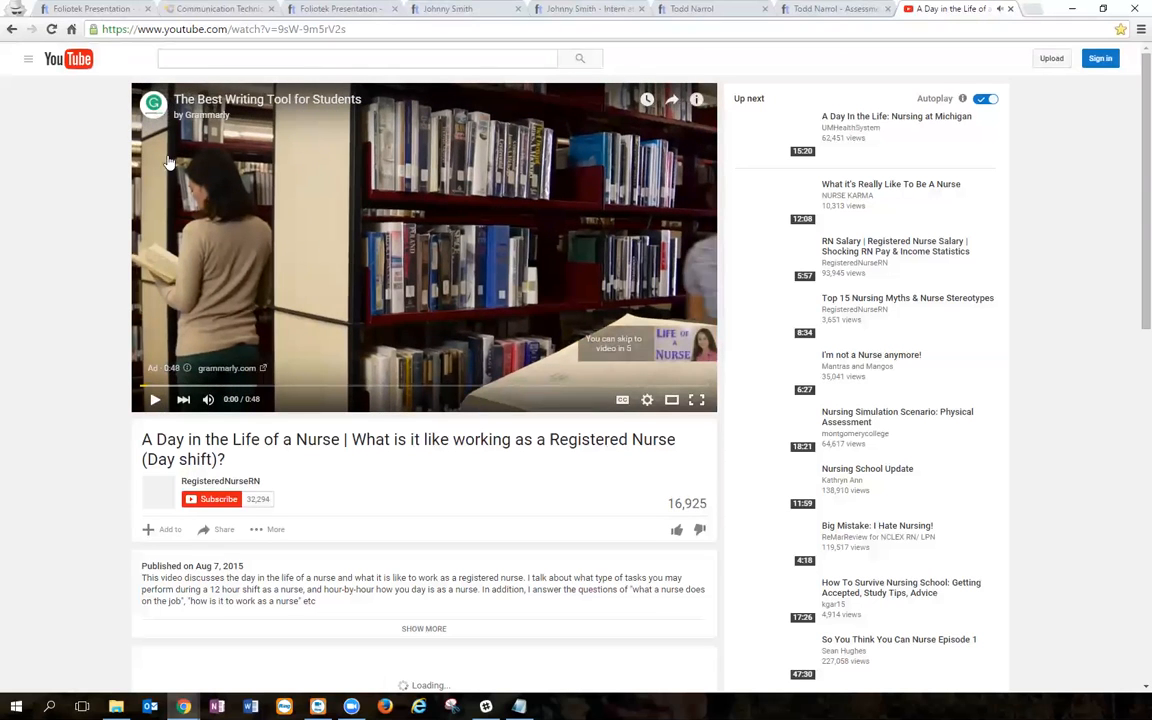
pyautogui.click(180, 30)
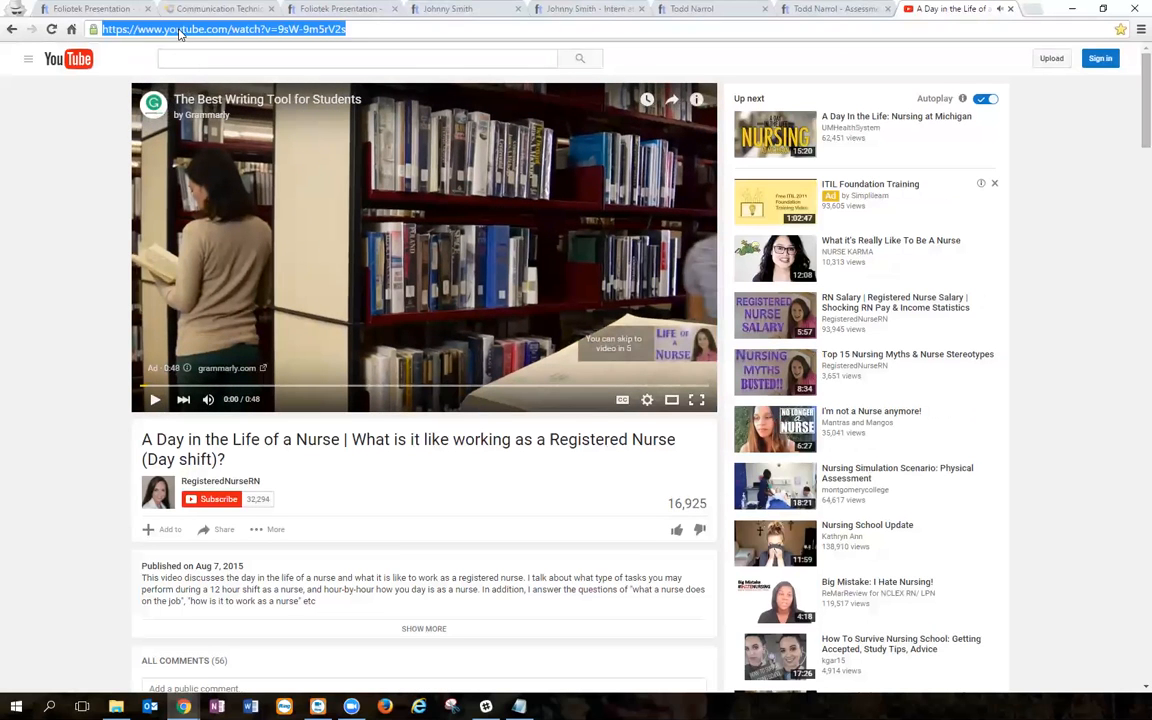
pyautogui.click(70, 8)
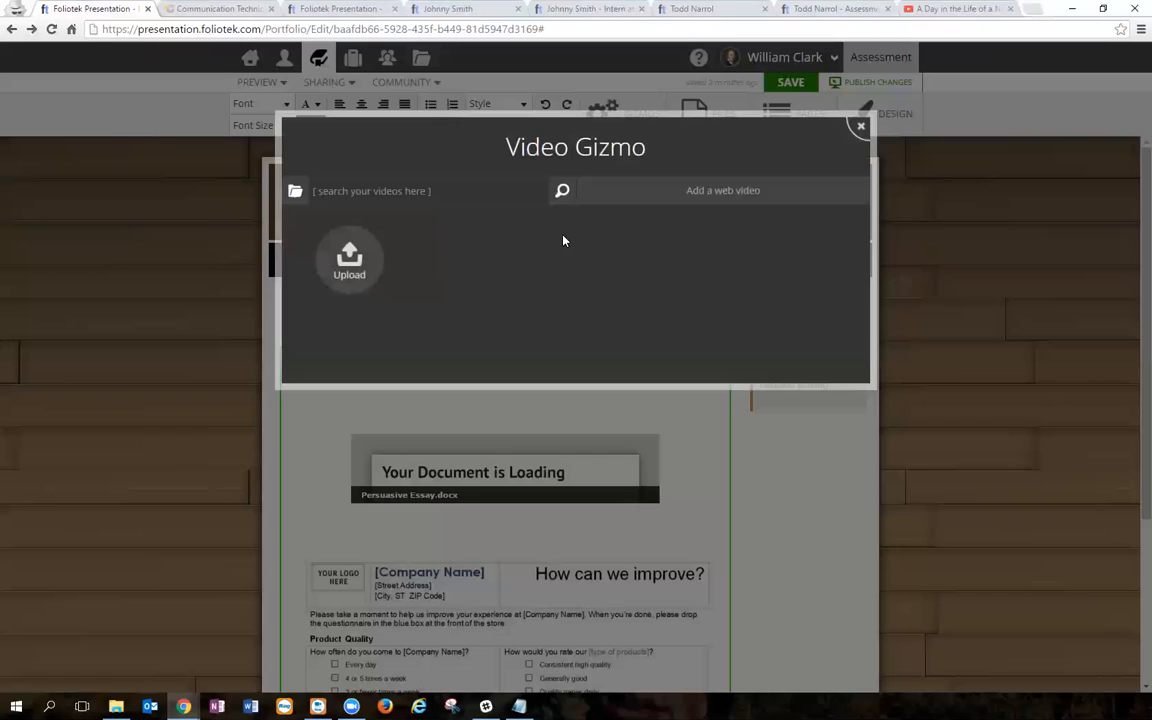
pyautogui.click(674, 190)
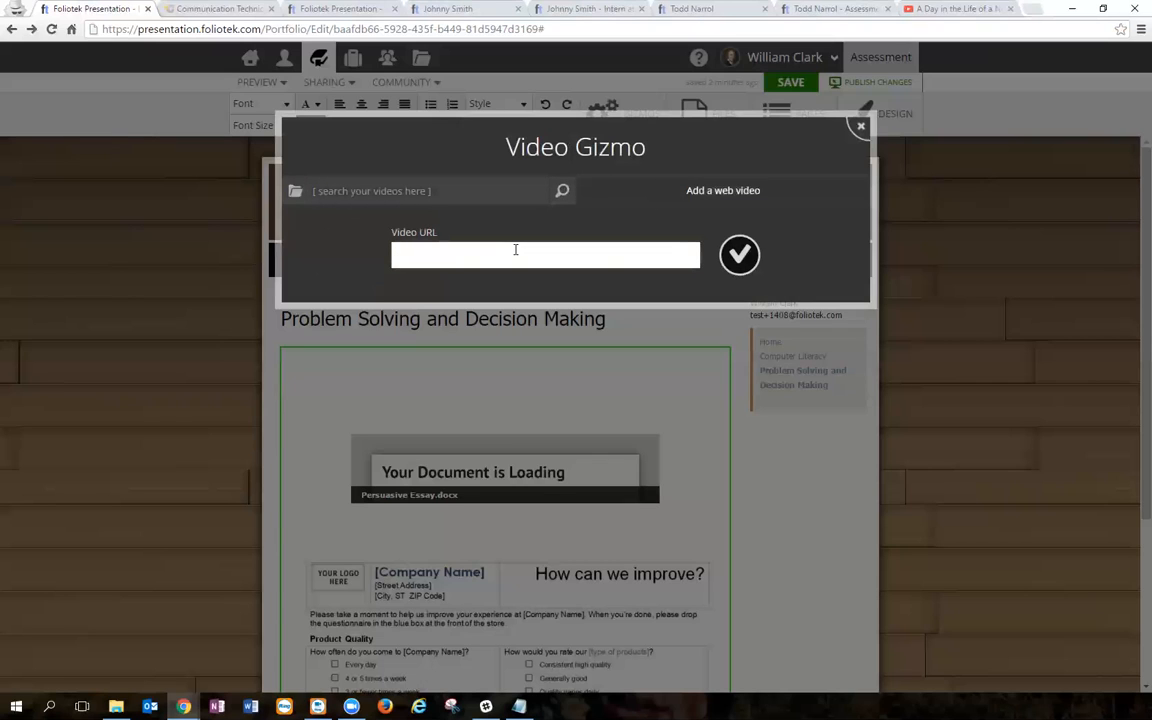
pyautogui.write('https://www.youtube.com/watch?v=9vN-9H1H1Q')
pyautogui.click(739, 255)
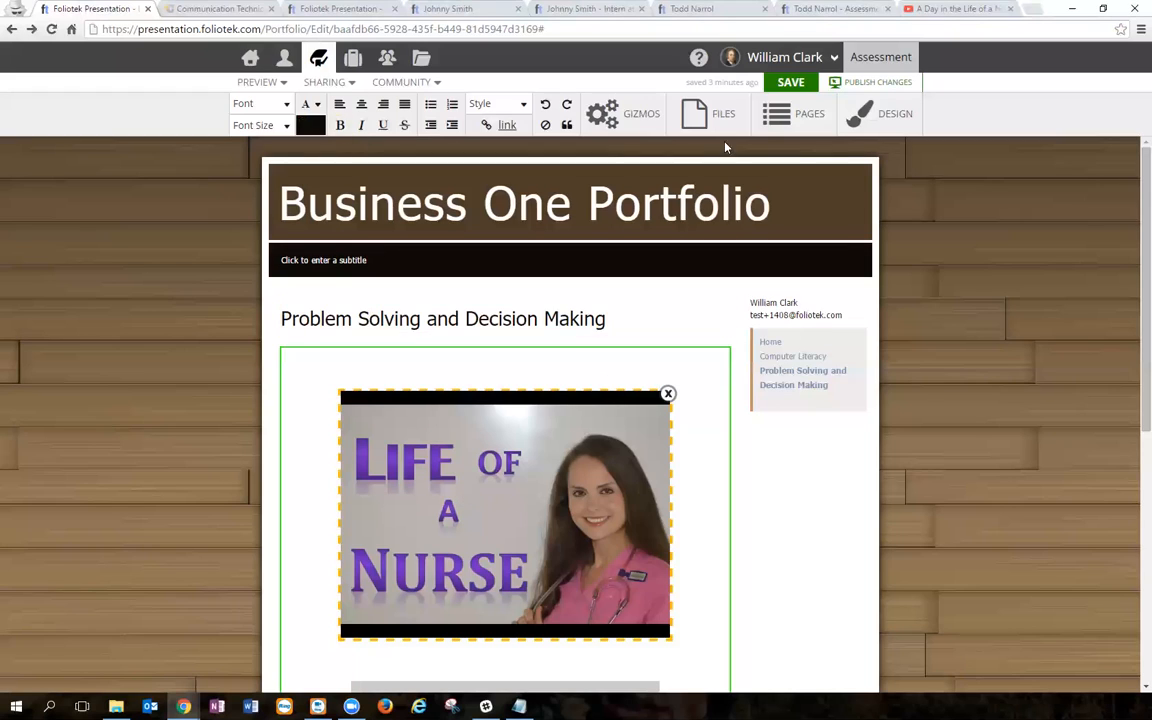
# Step: Save the portfolio and share it in the Introduction to Business community
pyautogui.click(791, 82)
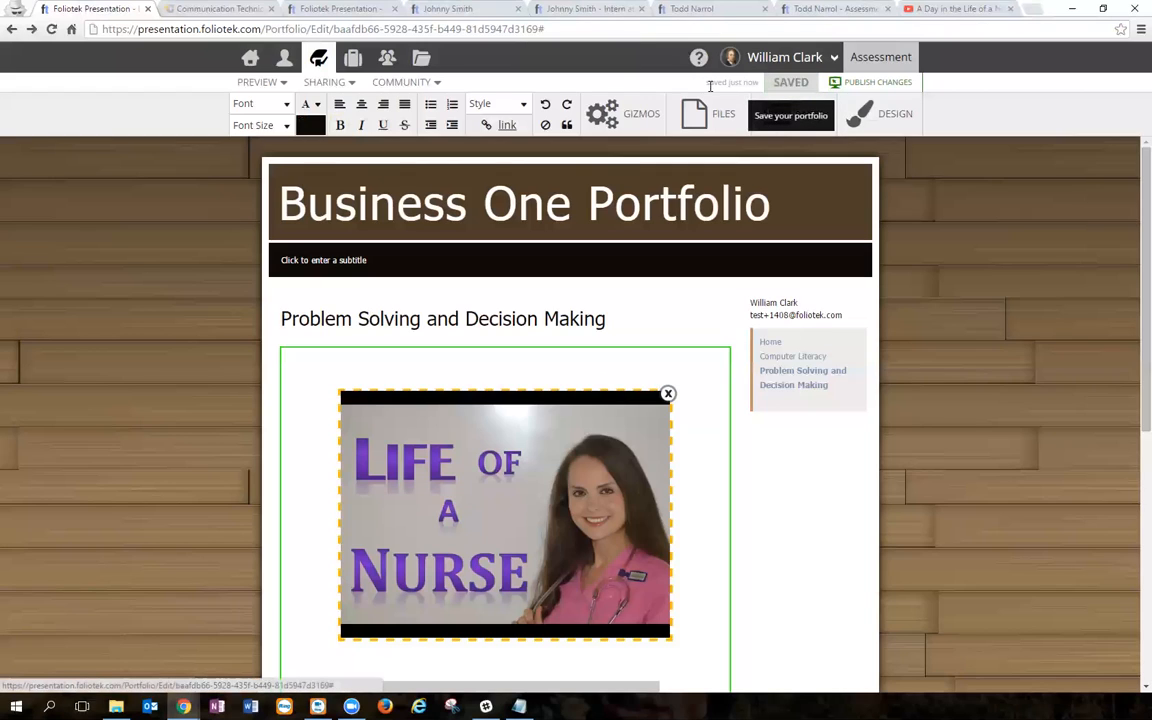
pyautogui.click(351, 84)
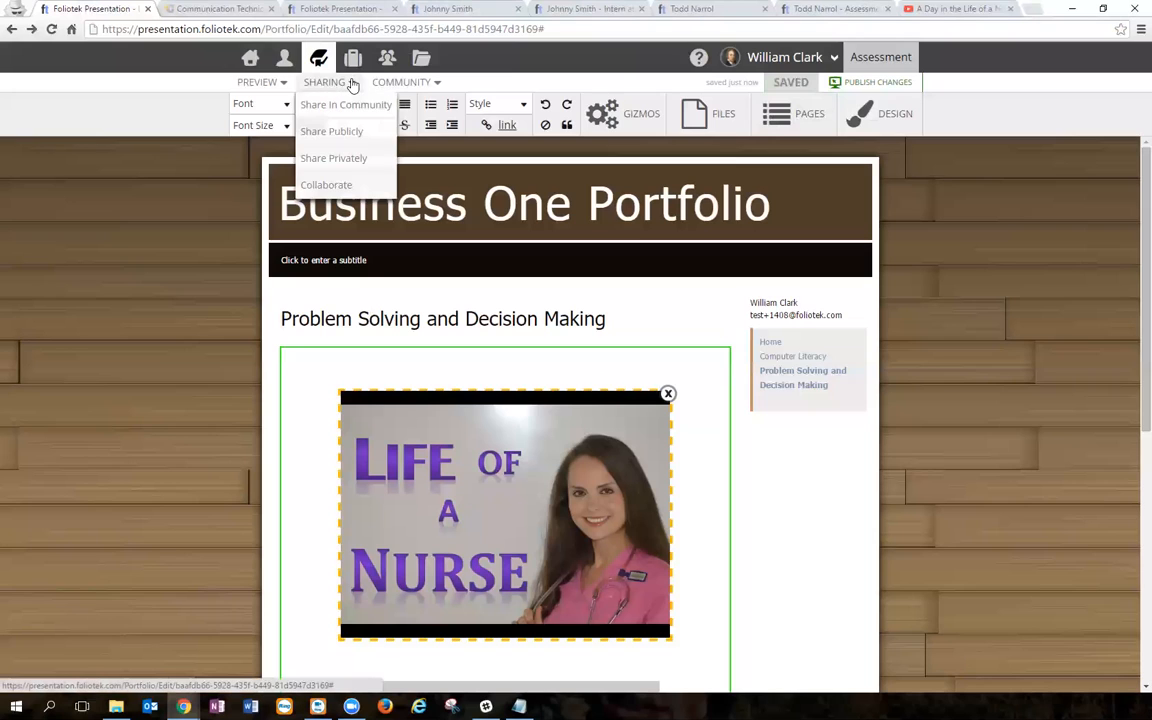
pyautogui.click(341, 112)
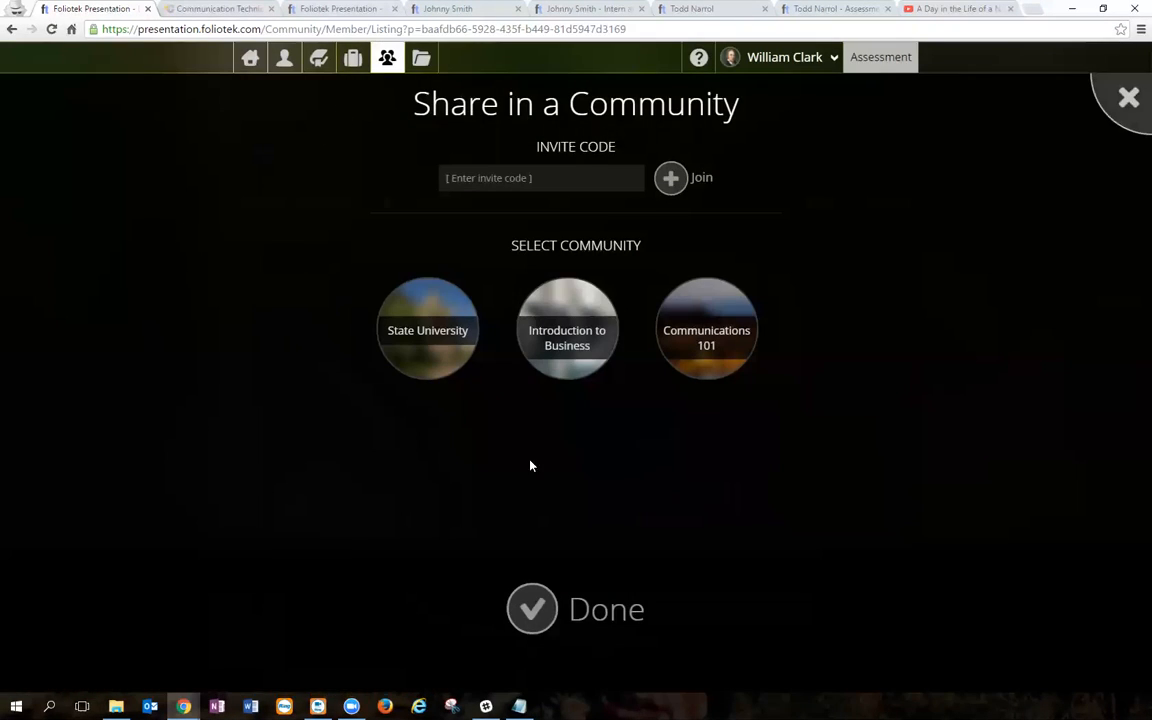
pyautogui.click(575, 340)
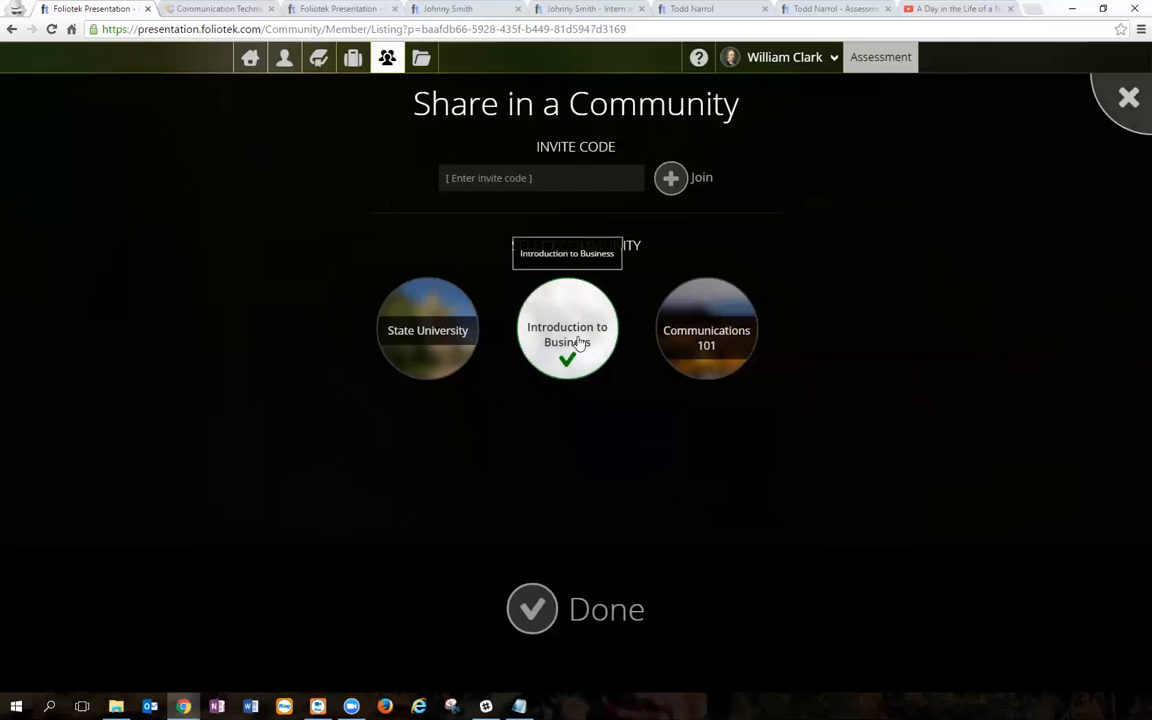
pyautogui.click(531, 620)
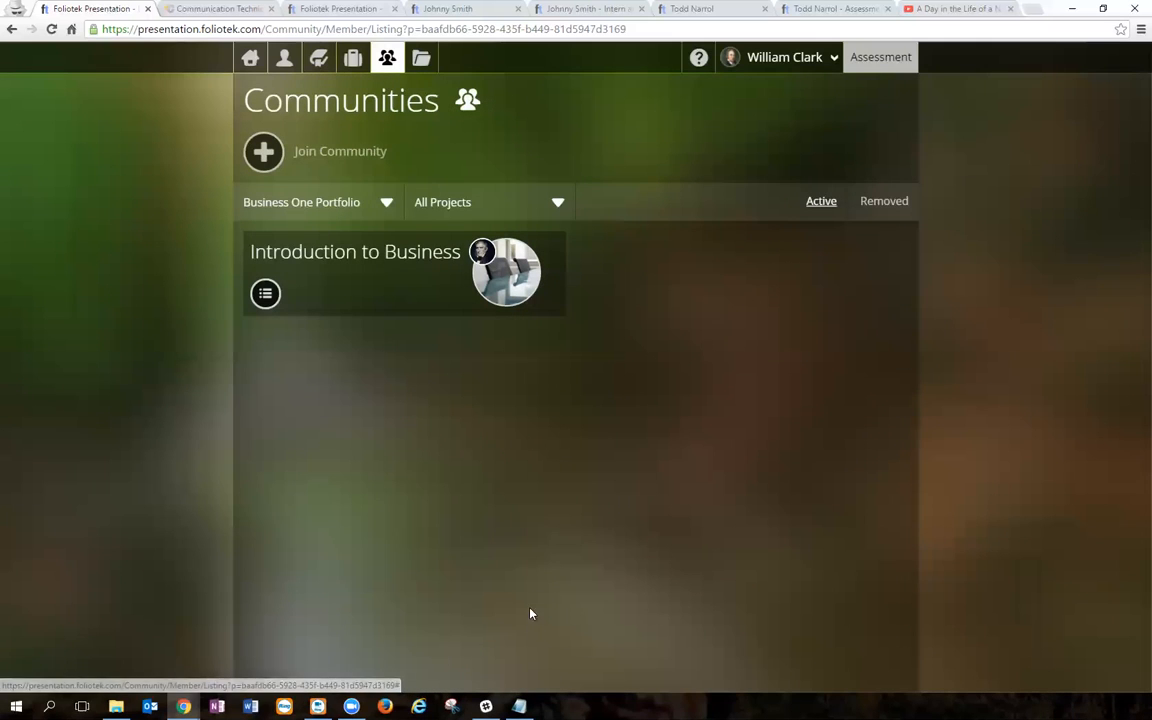